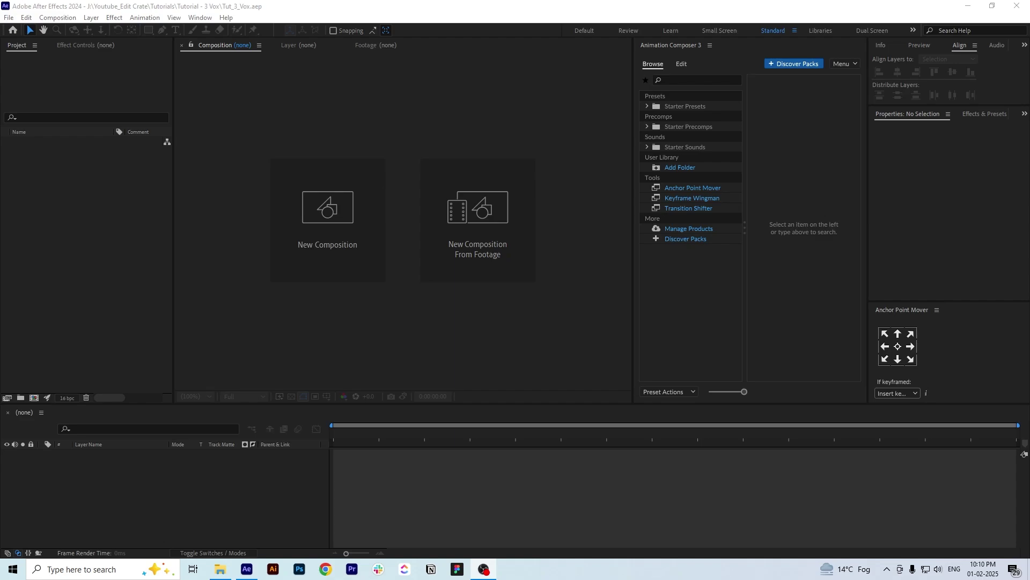
Import VOX PSD 2.psd as a composition that retains layer sizes, with editable layer styles
drag(220, 569, 98, 243)
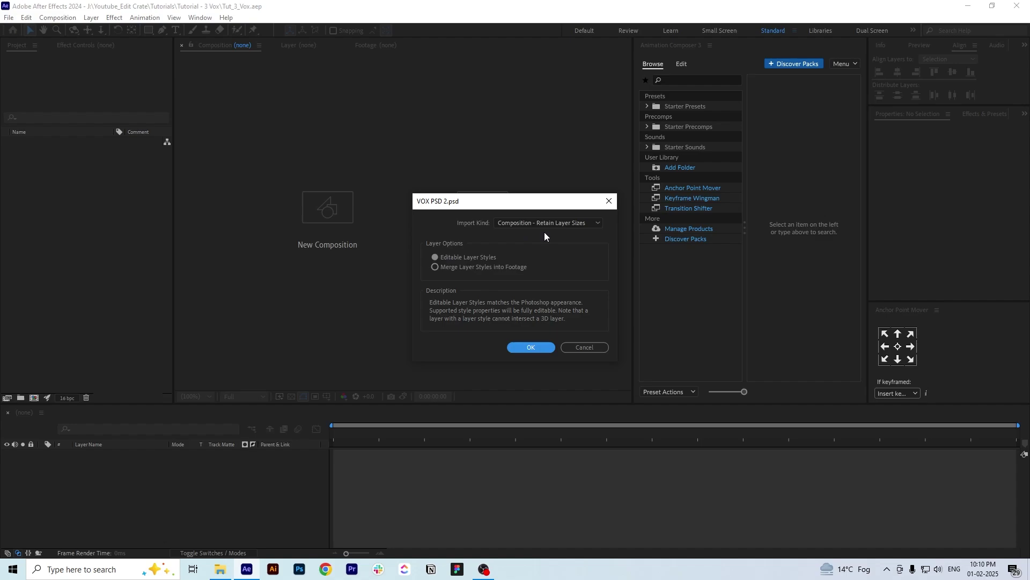
click(520, 346)
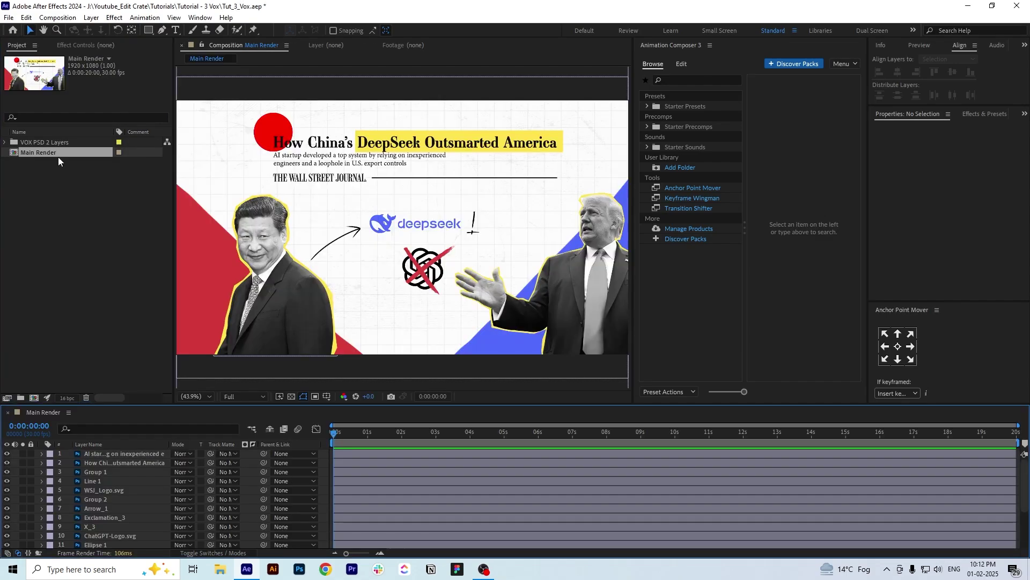
Convert the "How China's DeepSeek Outsmarted America" headline layer to editable text
click(120, 499)
click(119, 527)
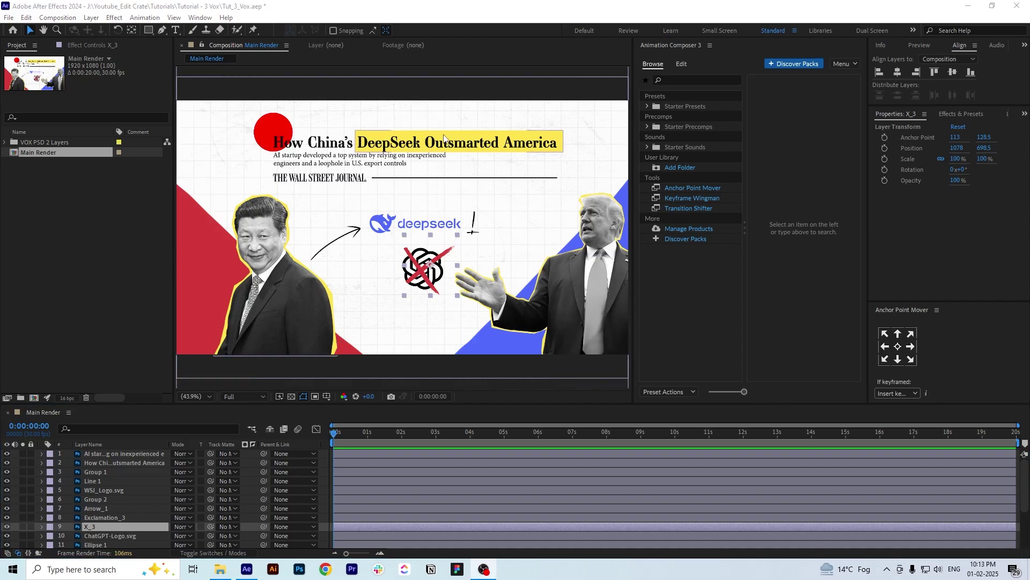
right_click(121, 463)
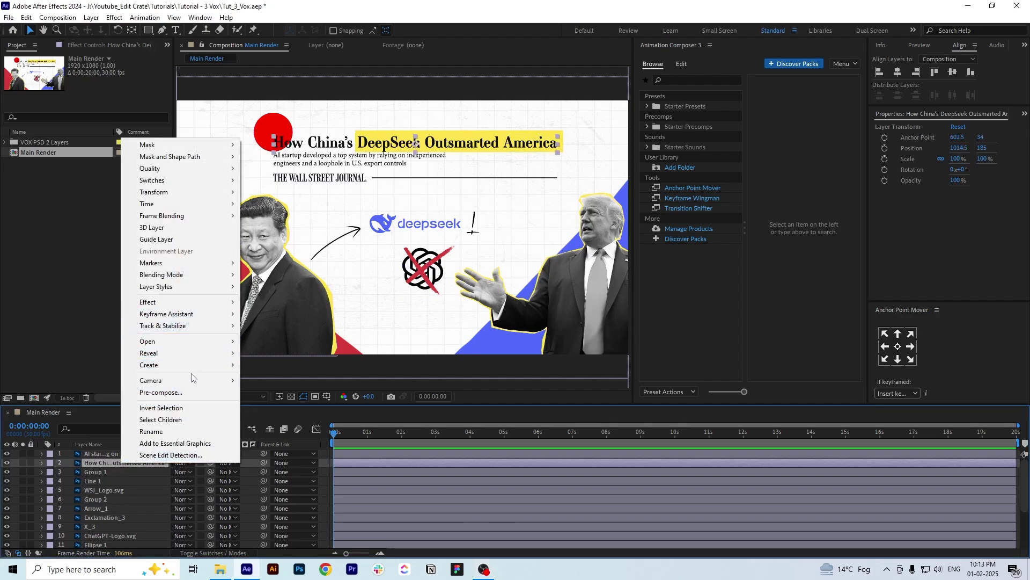
mouse_move(195, 364)
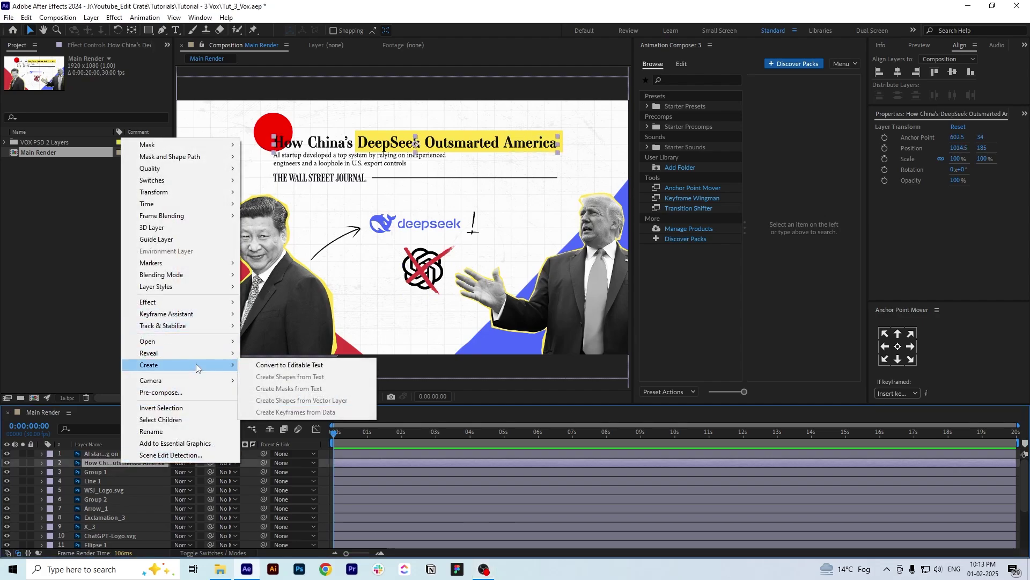
click(278, 365)
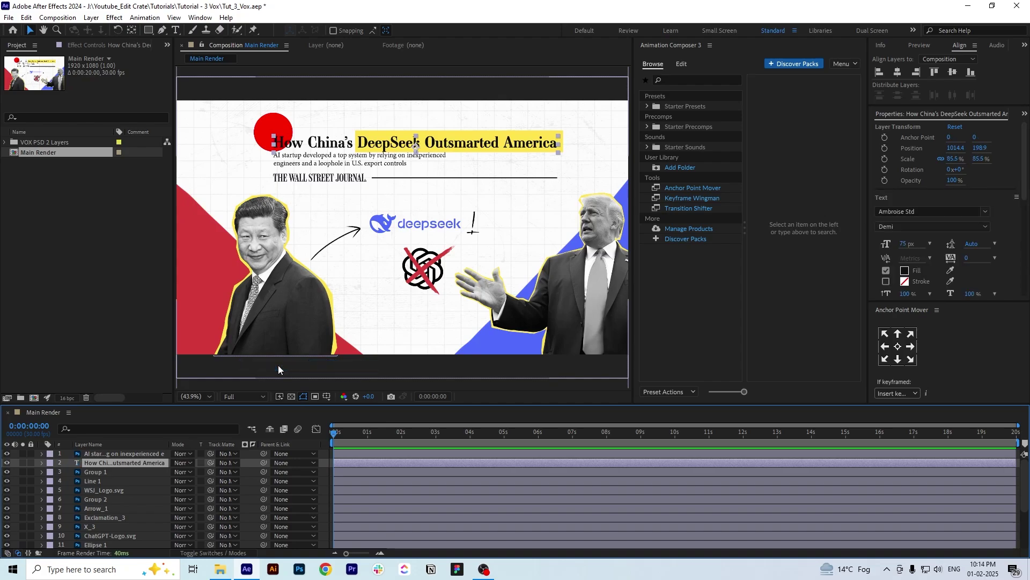
Convert the "AI startup developed a top system" subheading layer to editable text and save the project
click(123, 454)
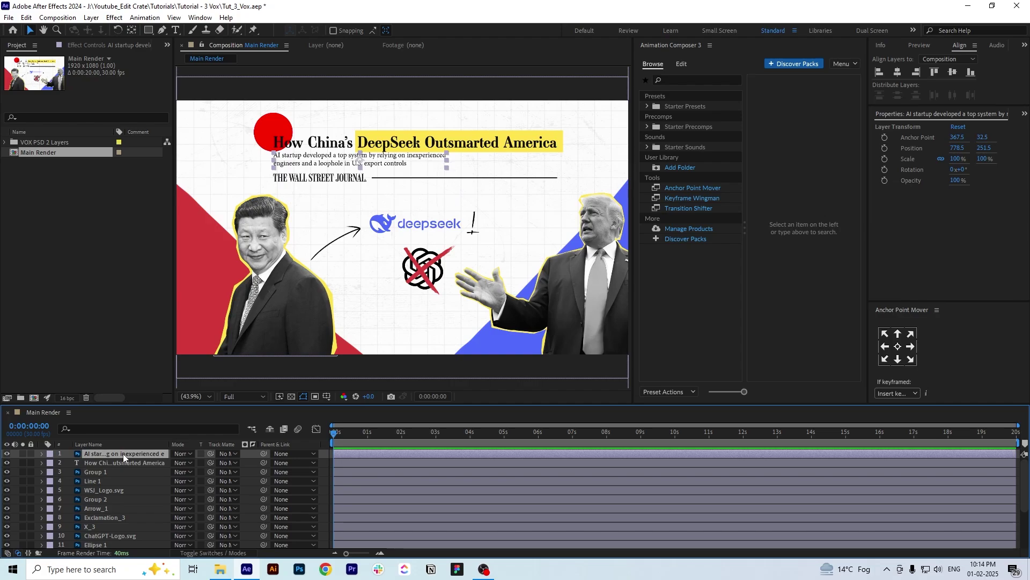
right_click(124, 453)
click(278, 365)
key(ctrl+s)
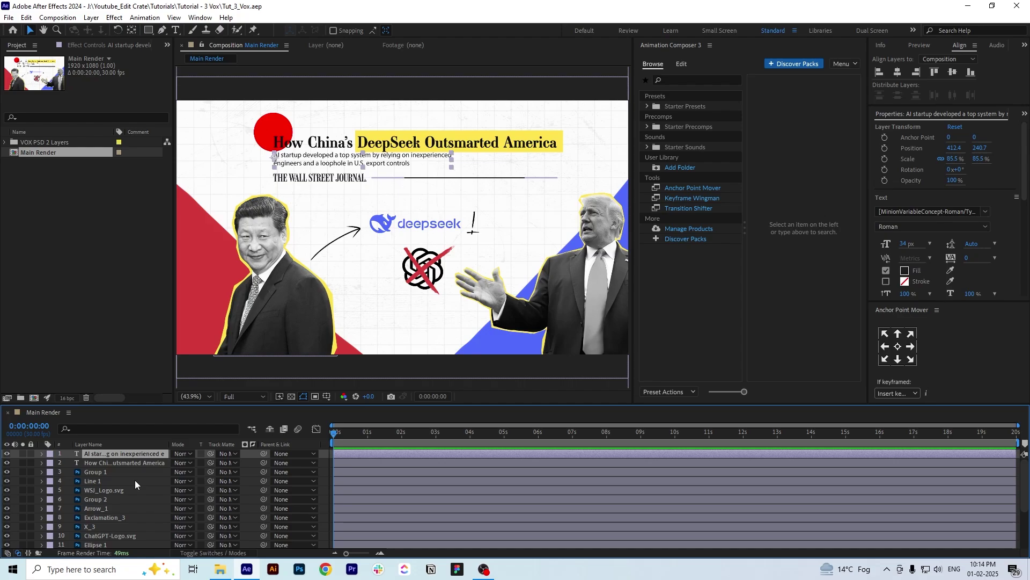
Rename the Group 1 layer to China and the Line 1 layer to WSJ_Line
click(114, 471)
key(Return)
text(China)
key(Return)
click(114, 481)
key(Return)
text(WSJ)
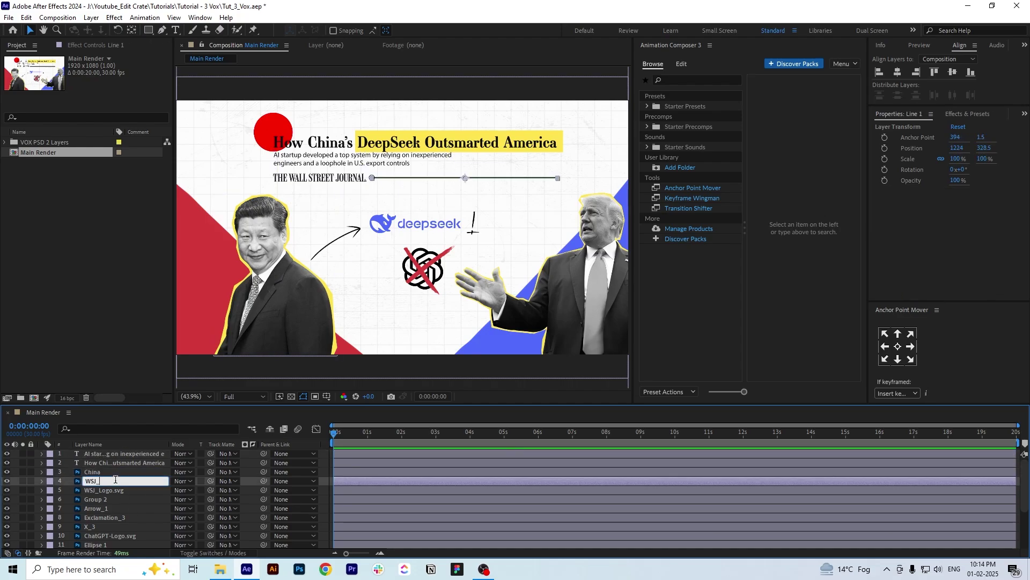
text(_Line)
Rename the WSJ logo layer to Wall Street_logo, Group 2 to Trump, and Arrow_1 to Arrow
key(Tab)
text(Wall Street_logo)
key(Tab)
text(Trump)
key(Tab)
text(Arrow)
Rename Exclamation_3 to Exclamation, X_3 to Cross, and ChatGPT-Logo.svg to ChatGPT-Logo
key(Tab)
text(Exclamation)
key(Tab)
text(Cross)
key(Tab)
text(ChatGPT-Logo)
Rename the Ellipse 1 layer to Circle
key(Tab)
text(Cricel)
key(Return)
key(Return)
text(Circle)
Rename the DeepSeek logo layer to Deepseek_Logo and the red background shape behind China to China_BG
click(100, 499)
key(Return)
text(Deepseek_Logo)
click(100, 509)
key(Return)
text(China_BG)
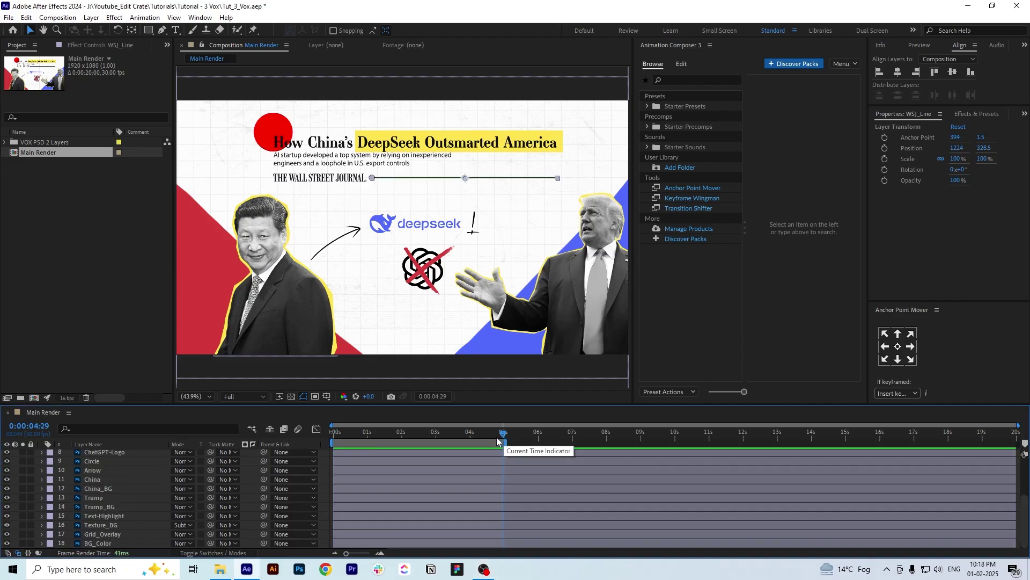
Trim the Main Render composition to its five-second work area and hide the Text-Highlight layer
right_click(464, 444)
click(503, 475)
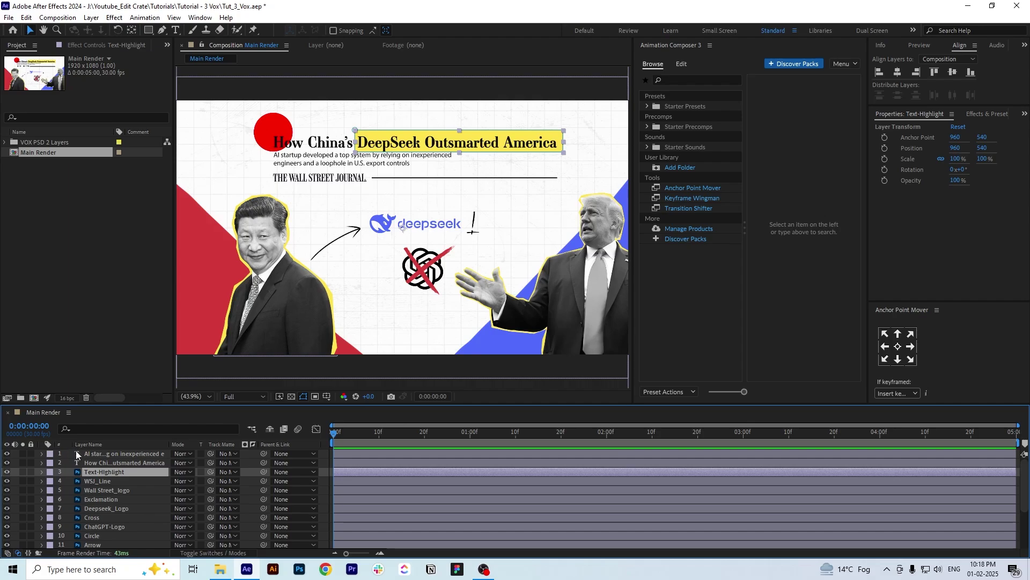
click(6, 472)
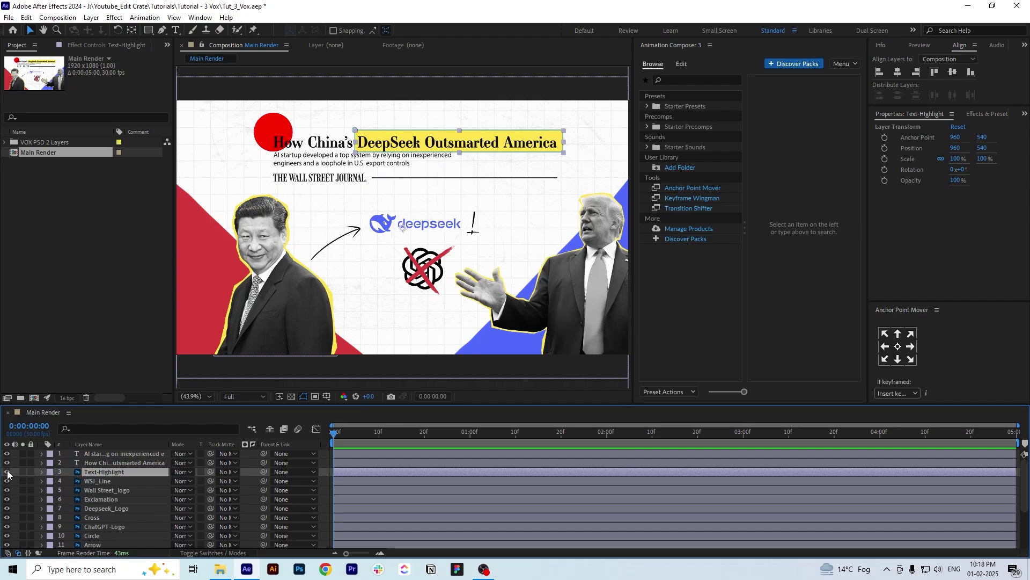
Apply the Fade Characters Separately text transition, From Start, as an In animation on the headline layer and preview it
click(130, 463)
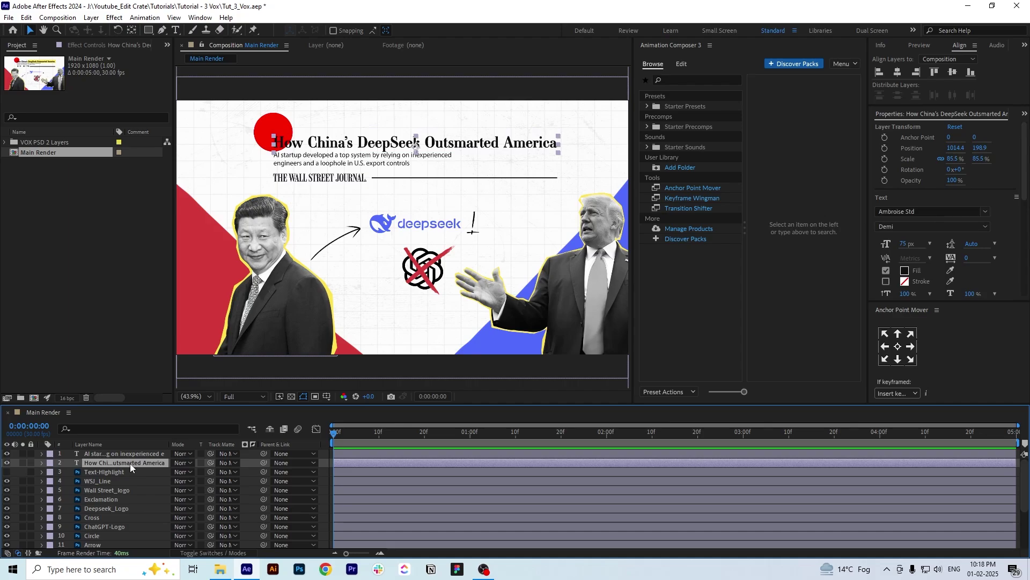
click(647, 107)
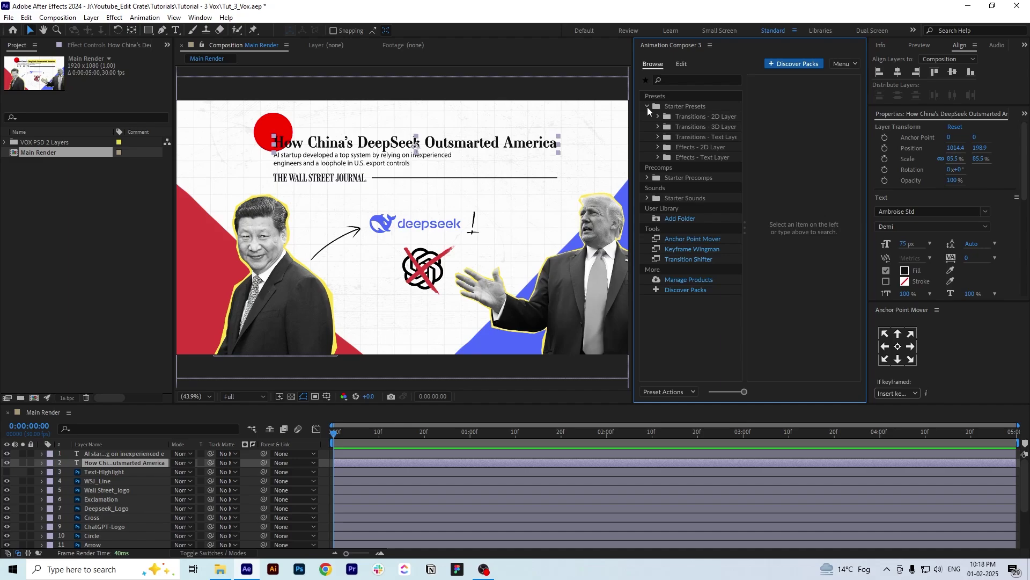
click(658, 116)
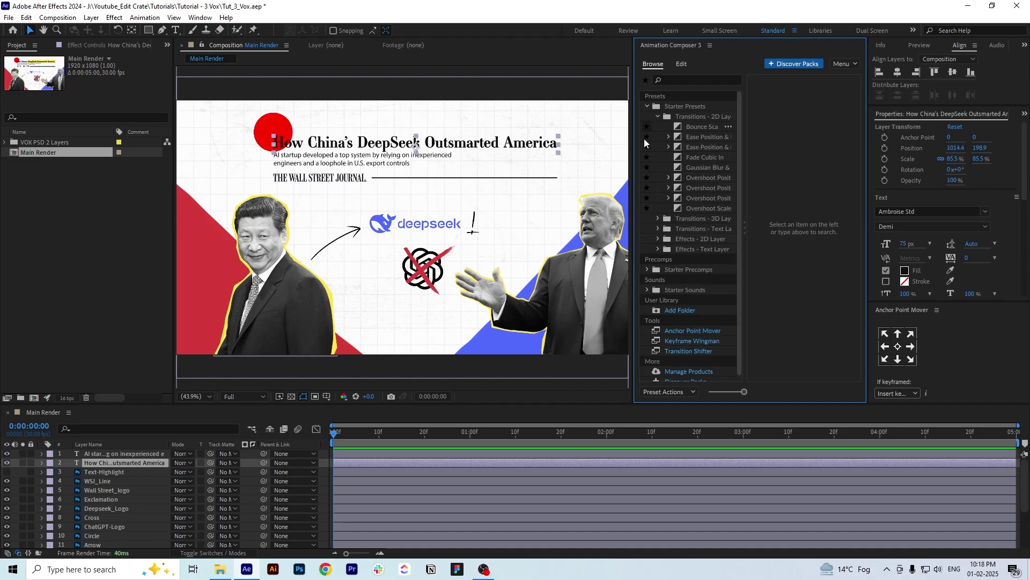
click(659, 229)
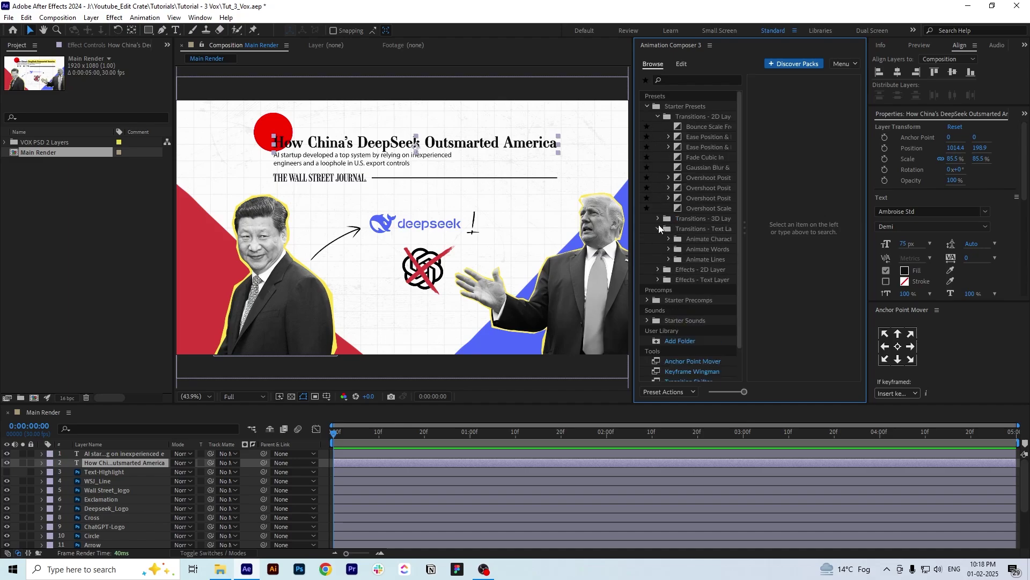
click(658, 116)
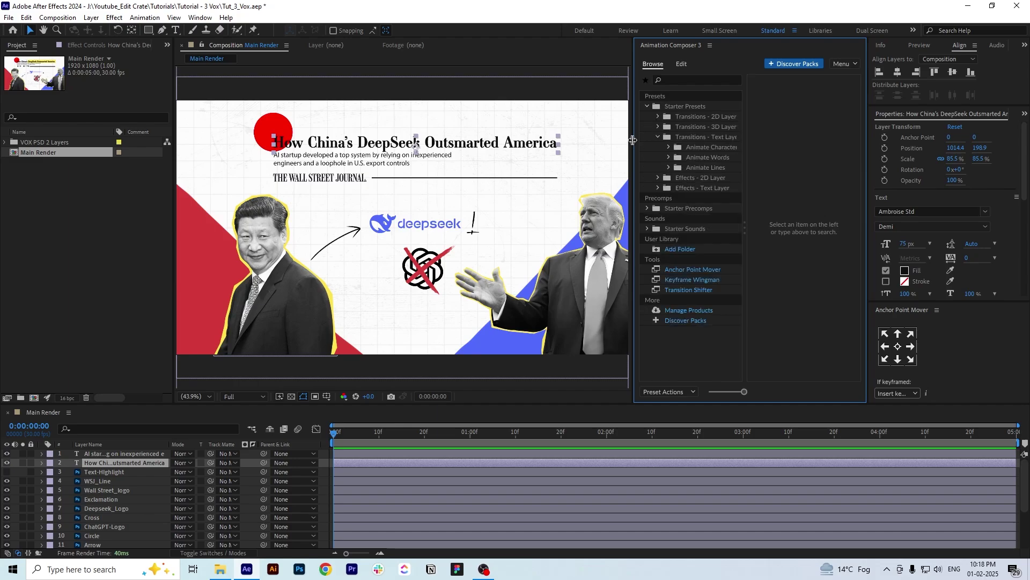
drag(633, 140, 594, 140)
click(629, 148)
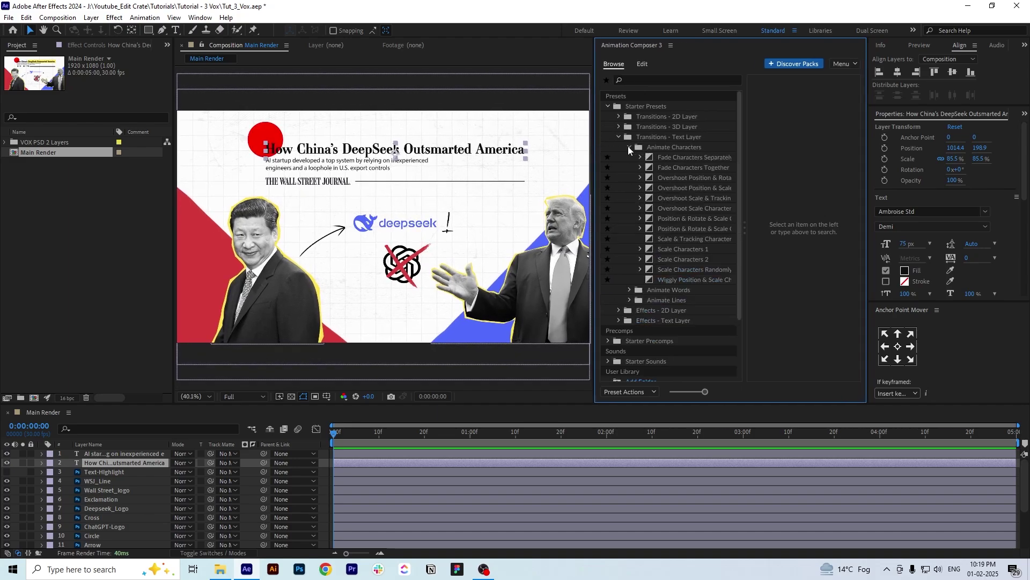
click(689, 157)
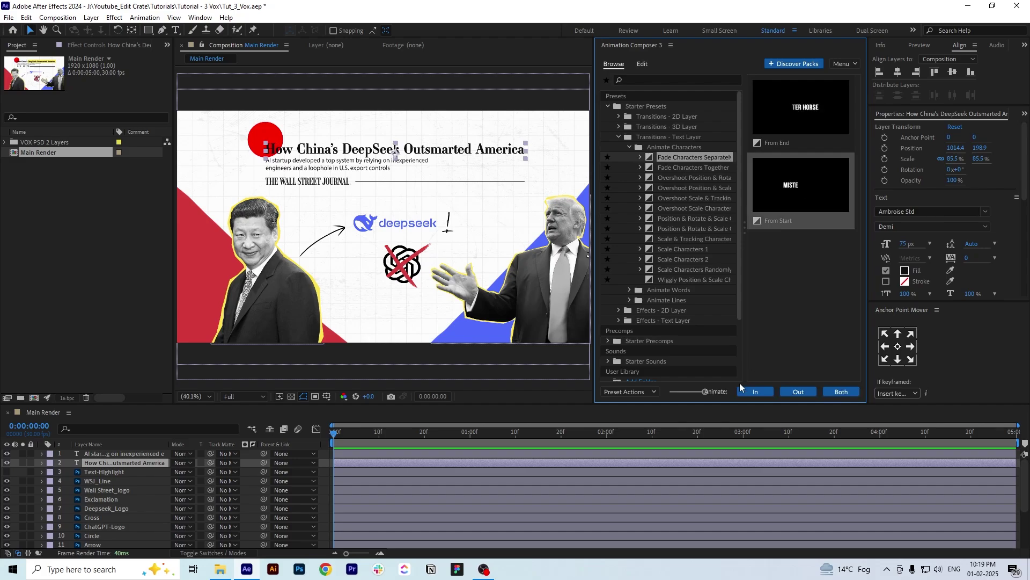
click(751, 391)
key(space)
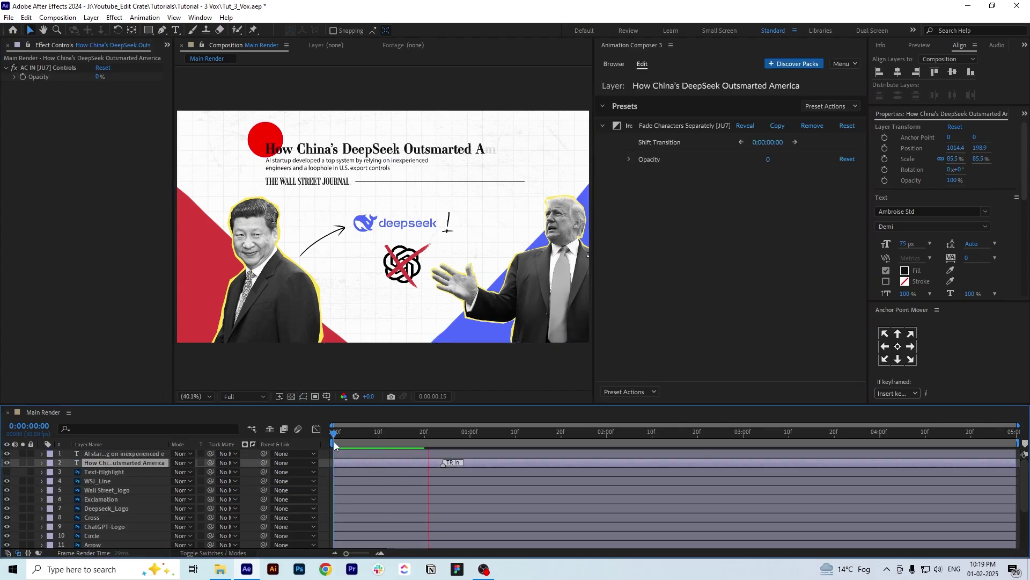
Lengthen the headline's fade-in by moving its transition marker to 0:00:01:13, and preview the timing
click(424, 443)
mouse_move(452, 463)
mouse_down()
mouse_move(607, 462)
mouse_move(539, 462)
mouse_up()
key(Home)
key(space)
click(584, 433)
drag(507, 432, 324, 440)
key(space)
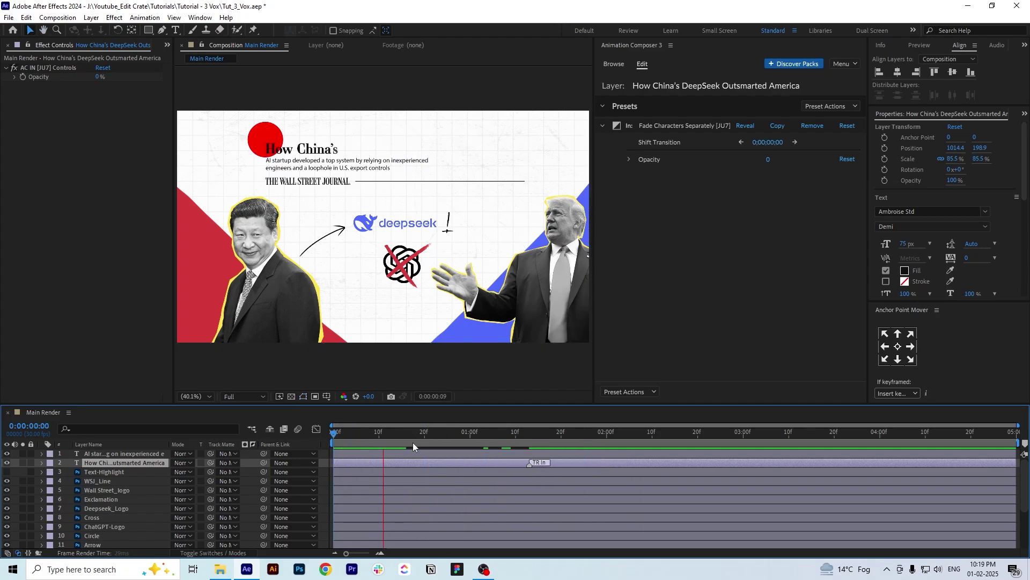
key(space)
key(k)
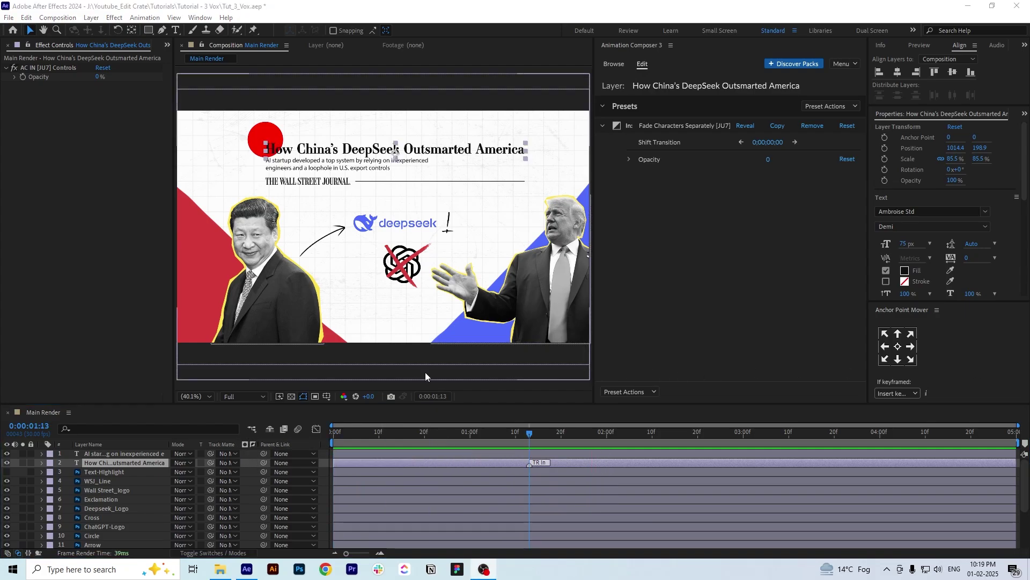
Apply the same Fade Characters Separately In transition to the subheading layer, delay the layer's start, and preview it
click(117, 454)
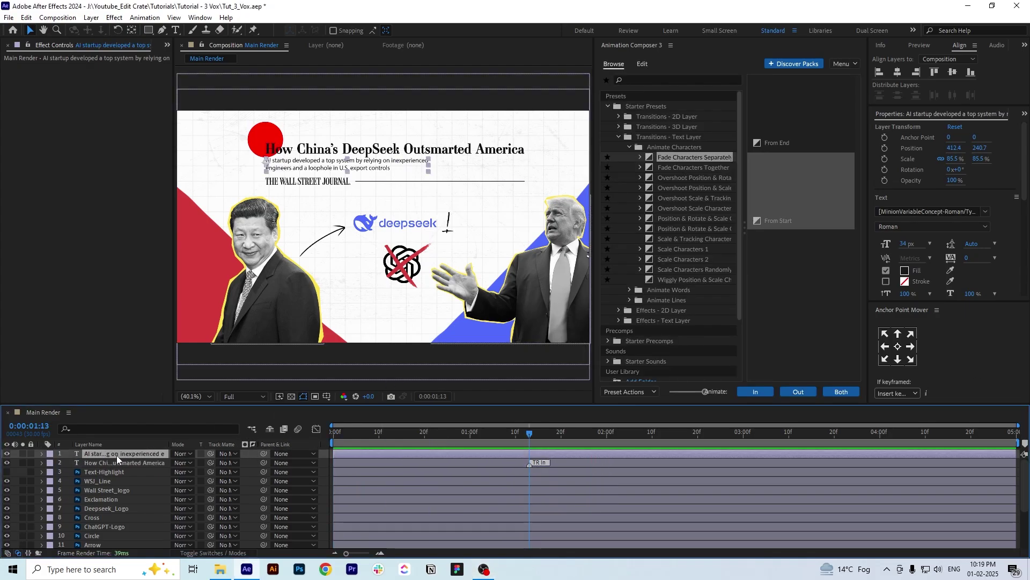
mouse_move(391, 453)
mouse_down()
mouse_move(546, 453)
mouse_move(282, 448)
mouse_move(371, 453)
mouse_move(324, 453)
mouse_up()
key(space)
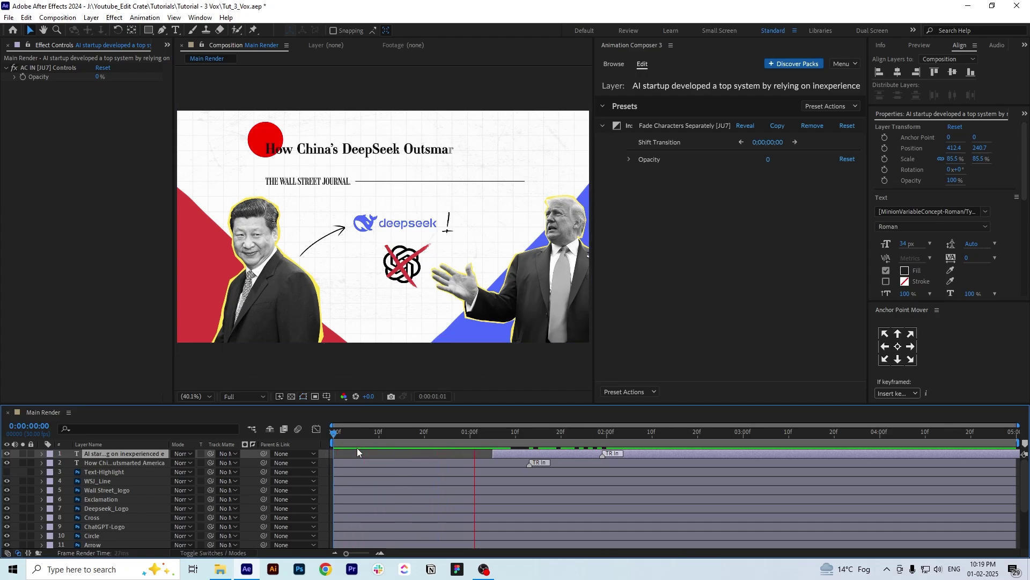
Start the subheading layer at about 0:00:01:16 and extend its fade-in marker to about 0:00:03:15, checking the playback
drag(485, 436, 333, 437)
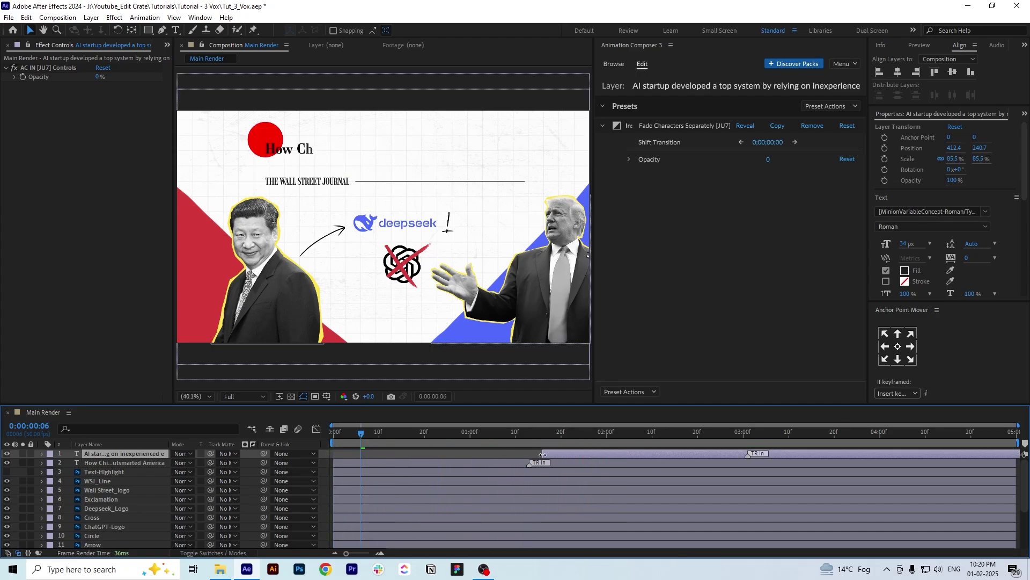
key(space)
click(762, 434)
mouse_move(748, 455)
mouse_down()
mouse_move(825, 454)
mouse_move(812, 454)
mouse_up()
click(492, 434)
key(space)
click(771, 436)
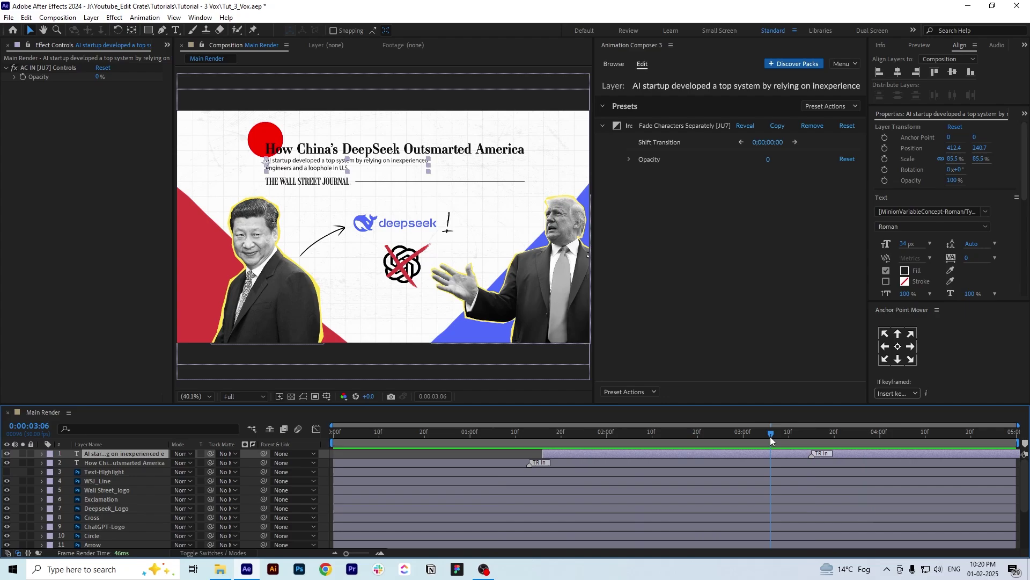
Select the Wall Street_logo and WSJ_Line layers together in the composition view
scroll(365, 186, up, 1)
drag(297, 151, 326, 206)
key(v)
click(322, 222)
shift+click(408, 222)
drag(408, 226, 408, 229)
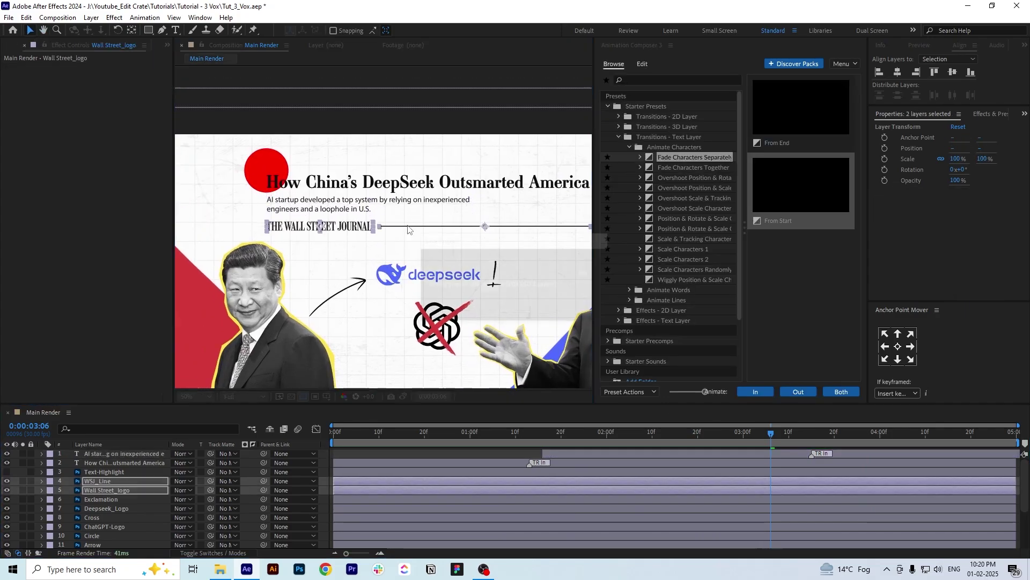
scroll(436, 315, down, 2)
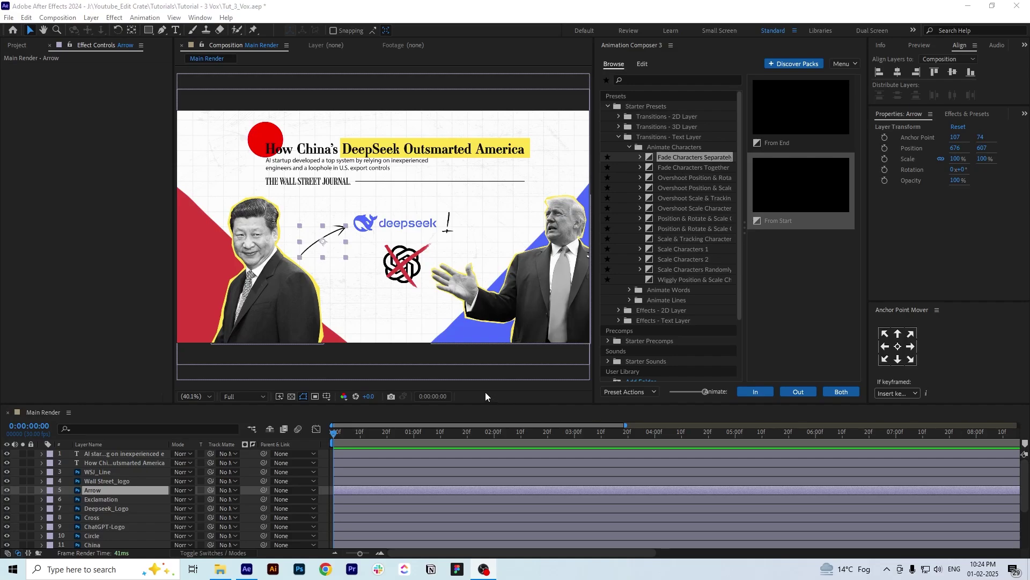
Keyframe the China layer's position to rise from 420.5, 1458 at the start to 420.5, 742 at about two seconds, and preview
click(272, 288)
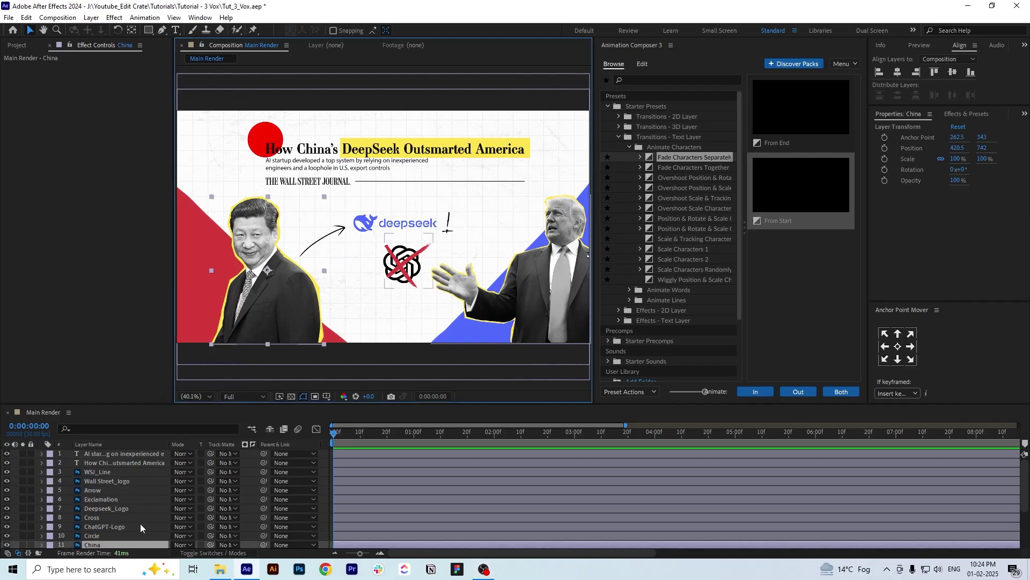
scroll(176, 502, down, 1)
key(p)
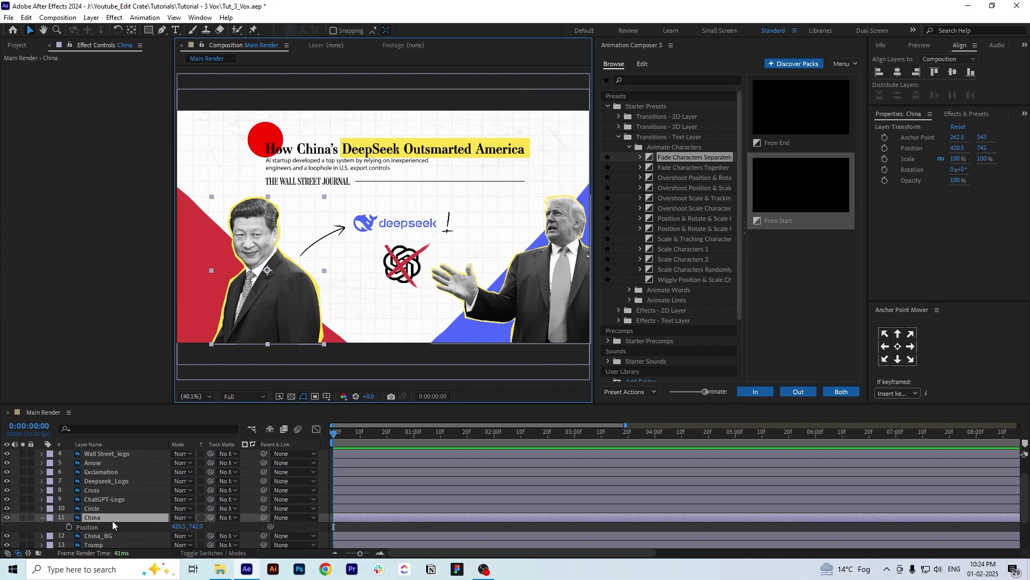
click(70, 526)
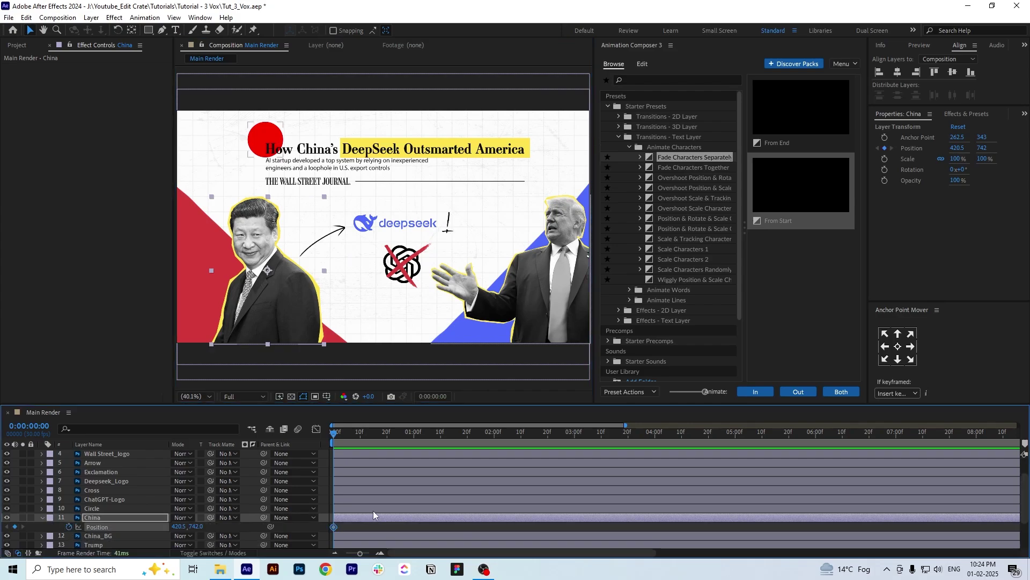
drag(333, 526, 490, 523)
drag(196, 527, 586, 520)
key(space)
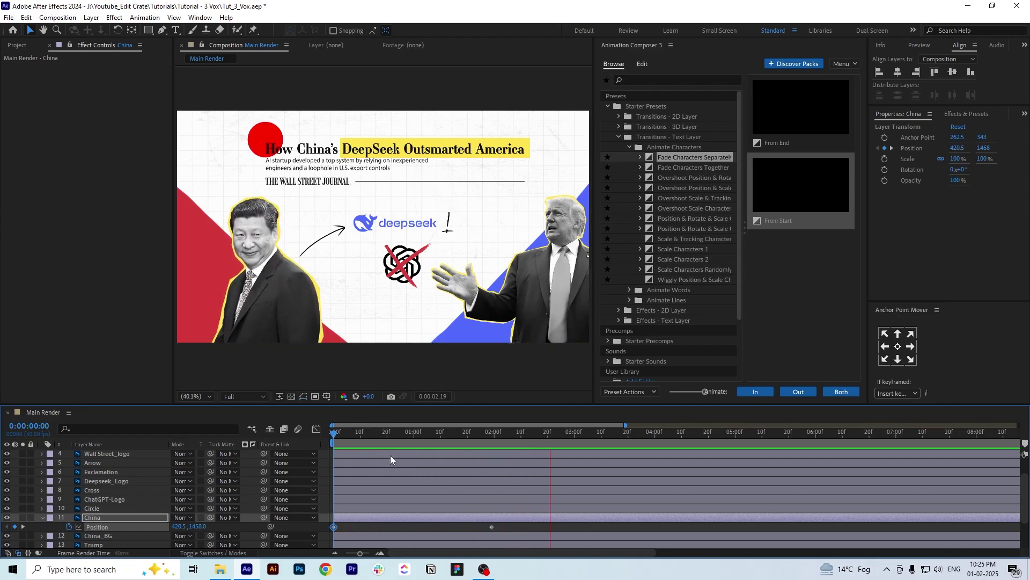
Apply Easy Ease to both of the China layer's position keyframes
click(329, 436)
drag(340, 436, 315, 456)
drag(528, 527, 285, 533)
key(F9)
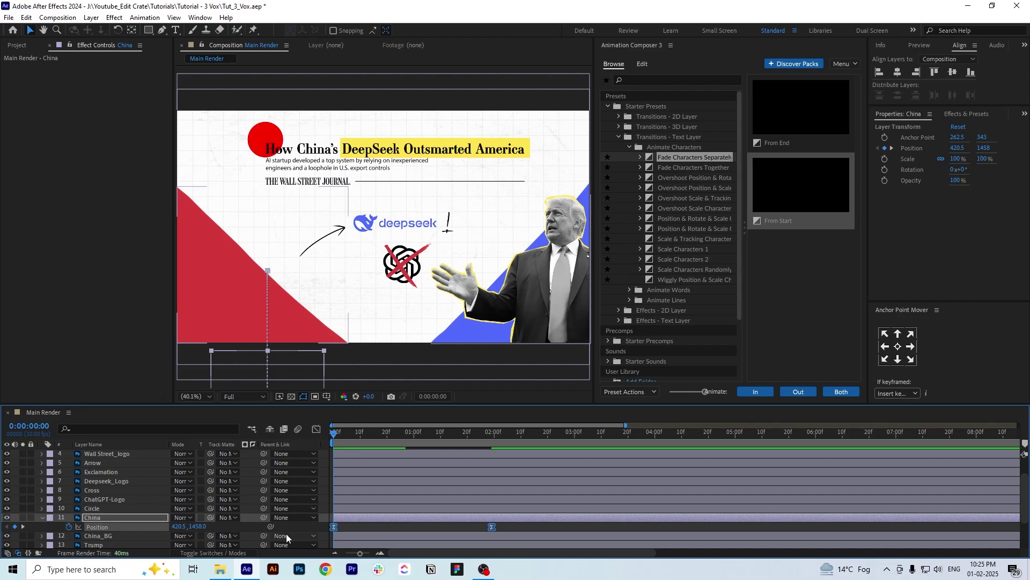
Reshape the China position speed graph to peak early and slow down gradually, and preview the motion
click(317, 430)
drag(513, 504, 407, 525)
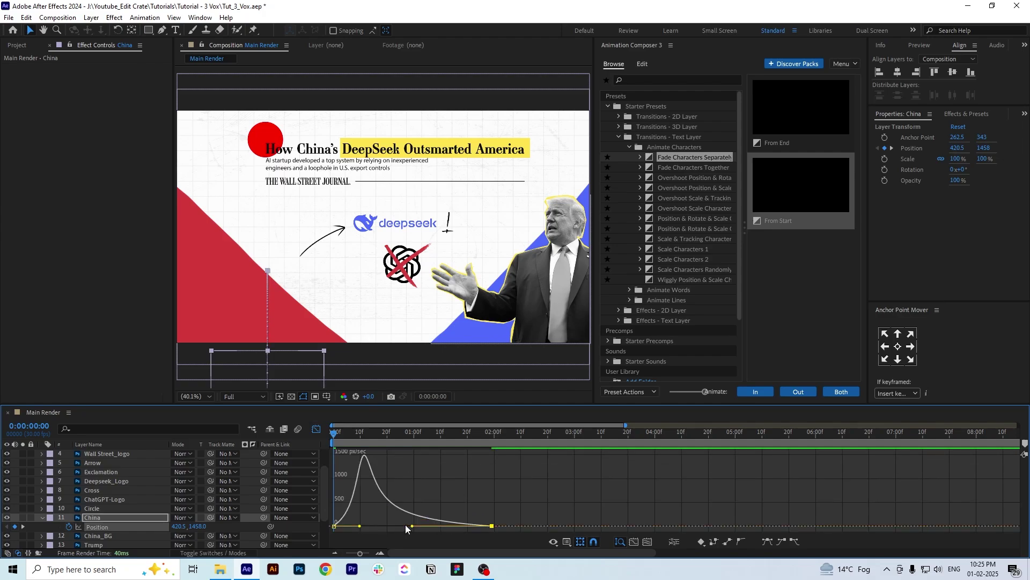
key(space)
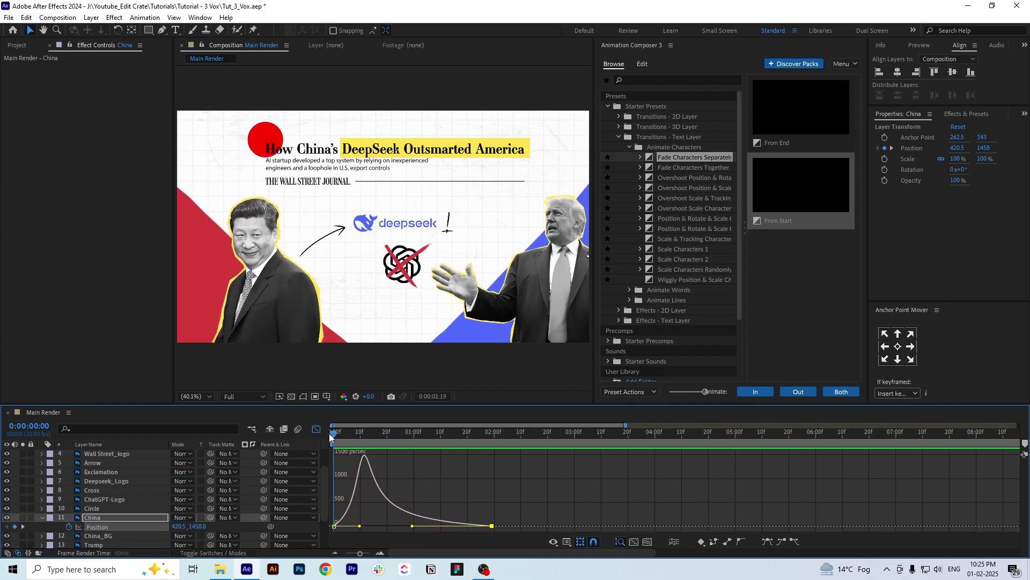
Keyframe the Trump layer's position to rise from 1553.5, 1467.5 at the start to 1553.5, 737.5 at about two seconds
key(space)
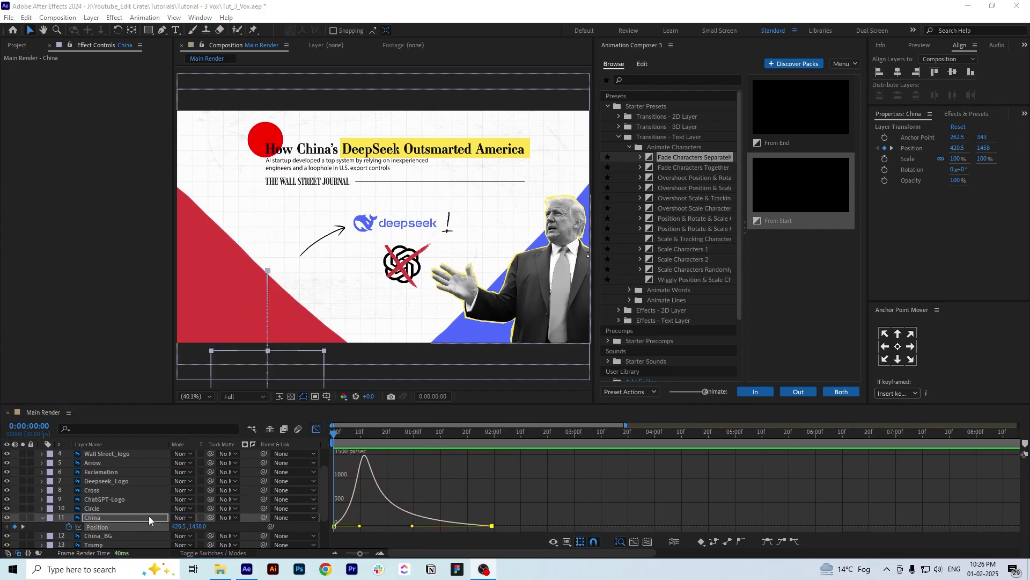
click(106, 544)
key(p)
scroll(107, 542, down, 2)
click(69, 507)
click(316, 428)
drag(334, 506, 492, 507)
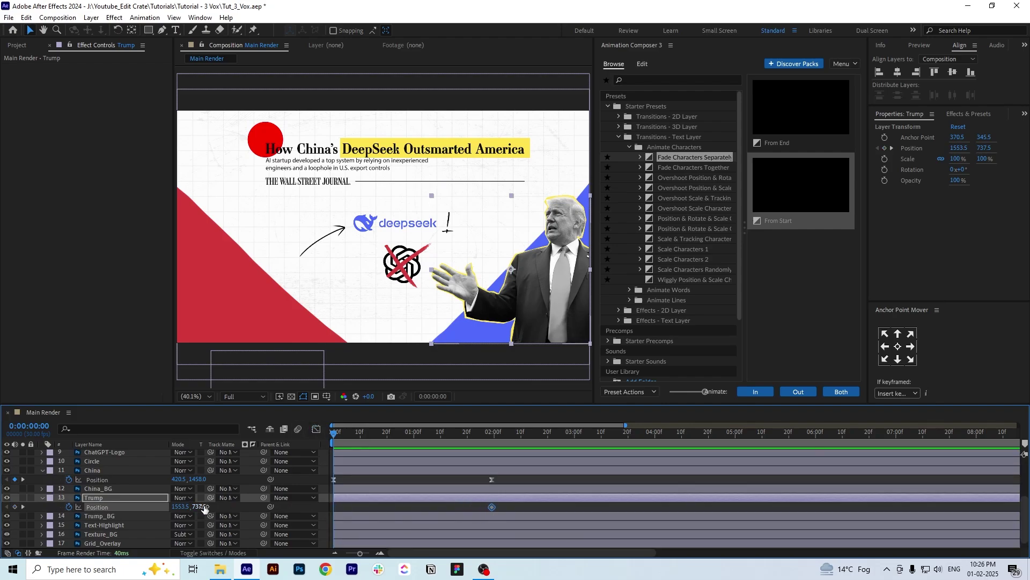
drag(204, 507, 252, 508)
Apply Easy Ease to the Trump layer's position keyframes and preview the motion
key(F9)
click(316, 429)
click(316, 429)
key(space)
Shift the Trump layer so it starts at about 2:03, and extend the work area to the composition's end
drag(439, 526, 586, 495)
click(476, 432)
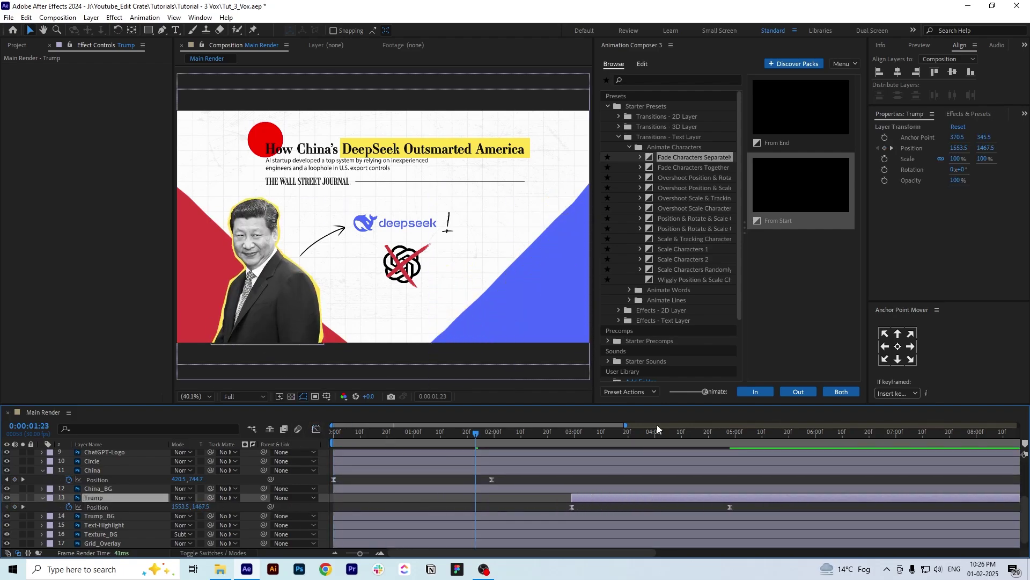
drag(625, 425, 1018, 425)
drag(512, 496, 481, 492)
Trim the composition to a work area about five seconds long, save the project, and collapse the China and Trump layers
click(504, 432)
key(n)
right_click(486, 442)
click(503, 472)
key(ctrl+s)
drag(468, 433, 321, 451)
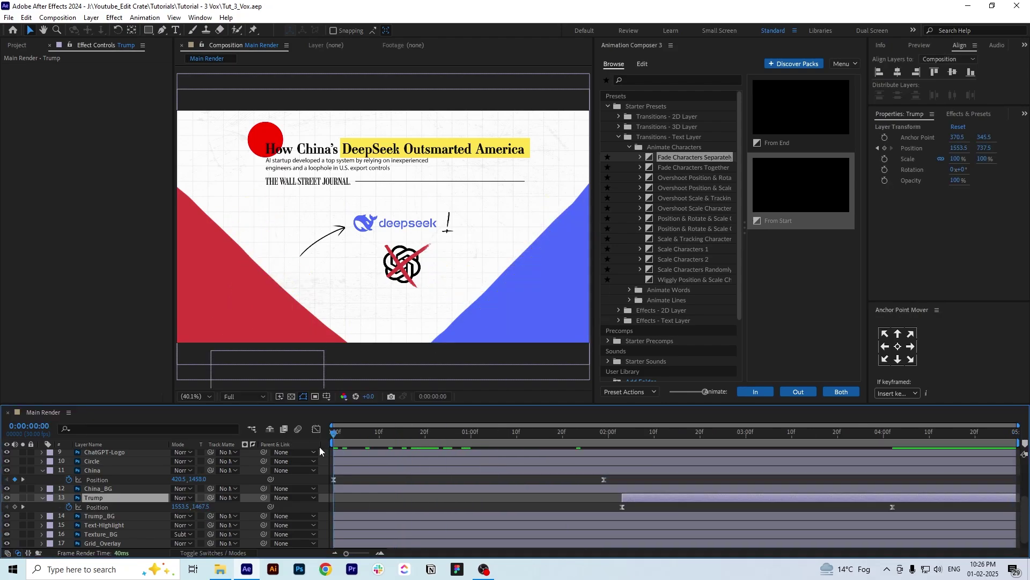
click(43, 470)
click(42, 489)
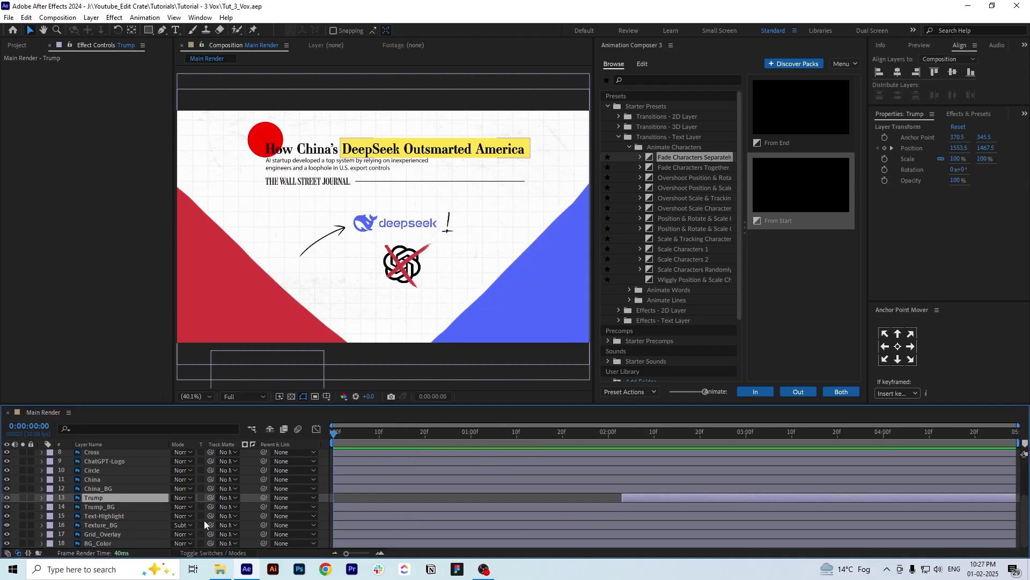
Apply the 2D layer transition Overshoot Scale From Anchor Point as an In animation to the Deepseek_Logo layer
click(403, 229)
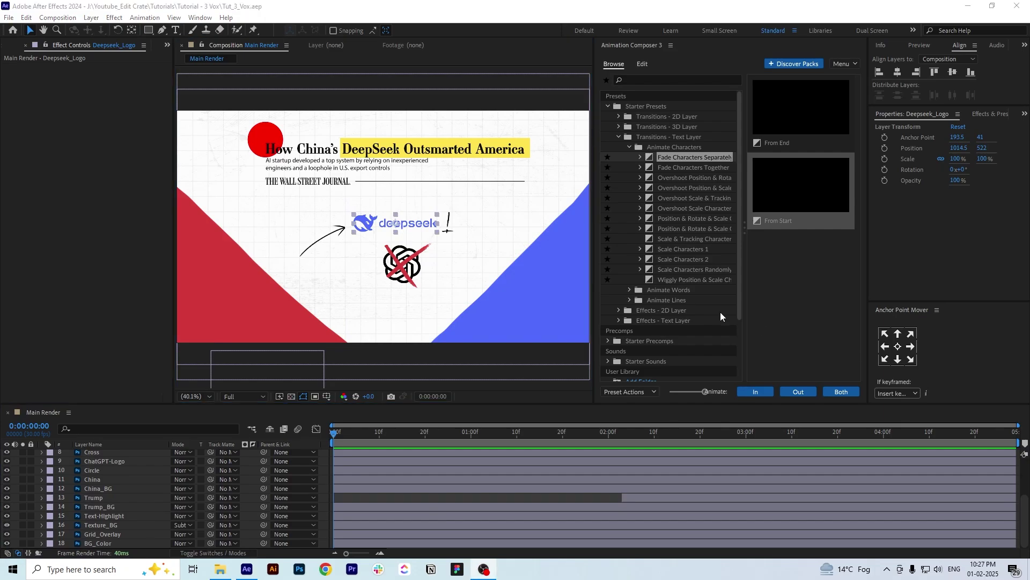
click(620, 137)
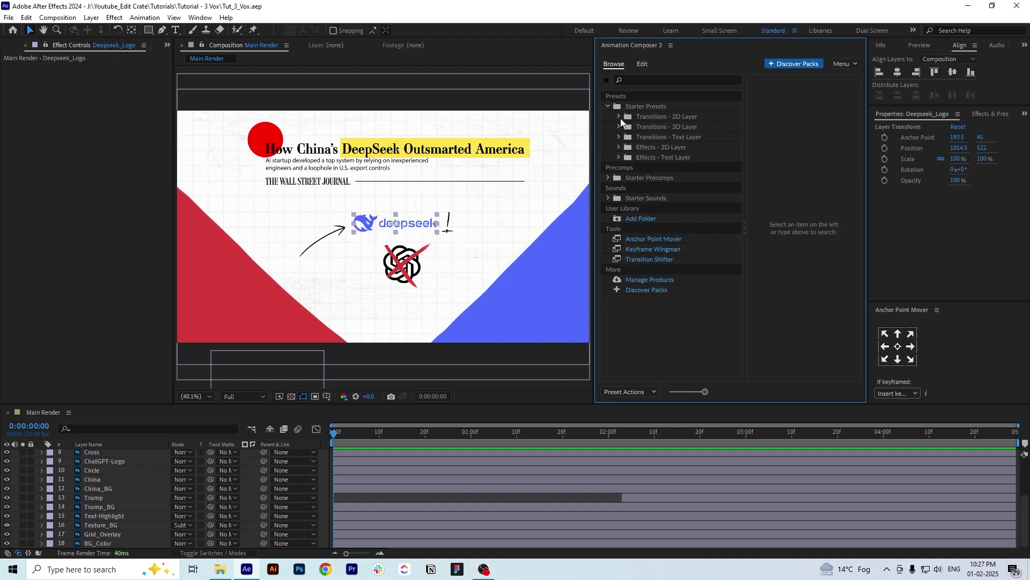
click(619, 117)
click(676, 208)
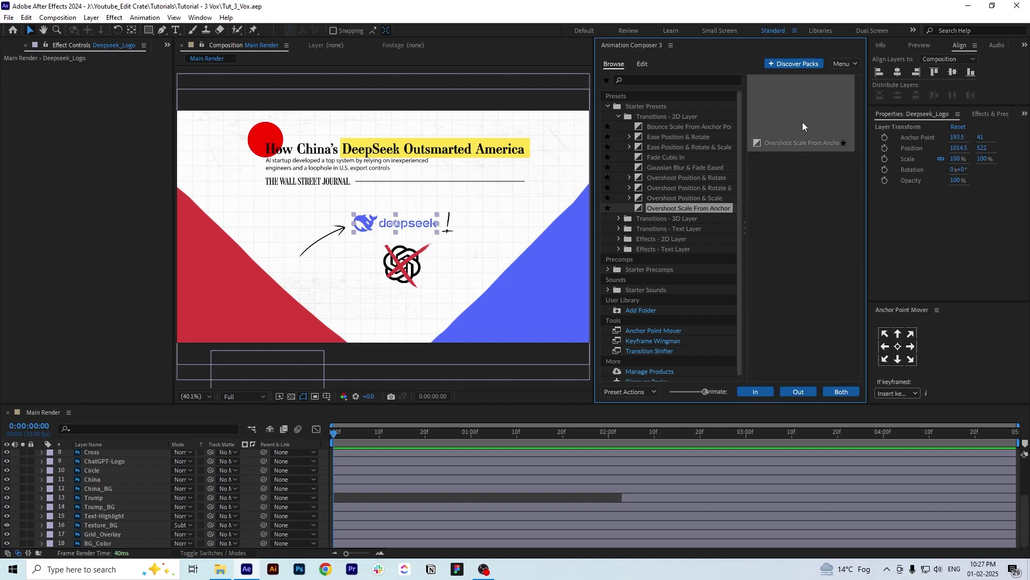
click(755, 391)
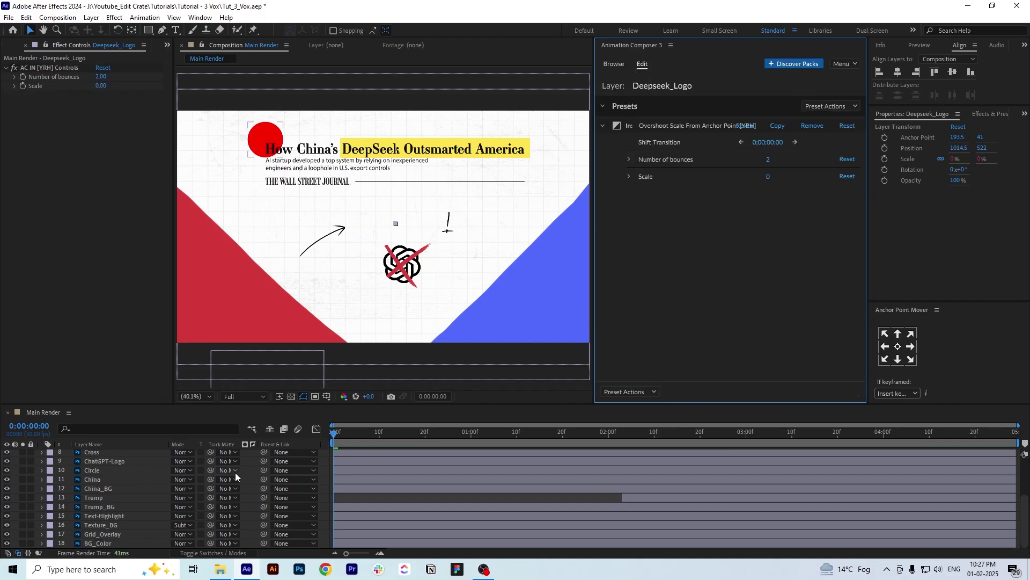
Delay the Deepseek_Logo layer's In transition to about 1:19 and preview it
scroll(301, 502, up, 4)
drag(430, 509, 558, 508)
key(space)
key(space)
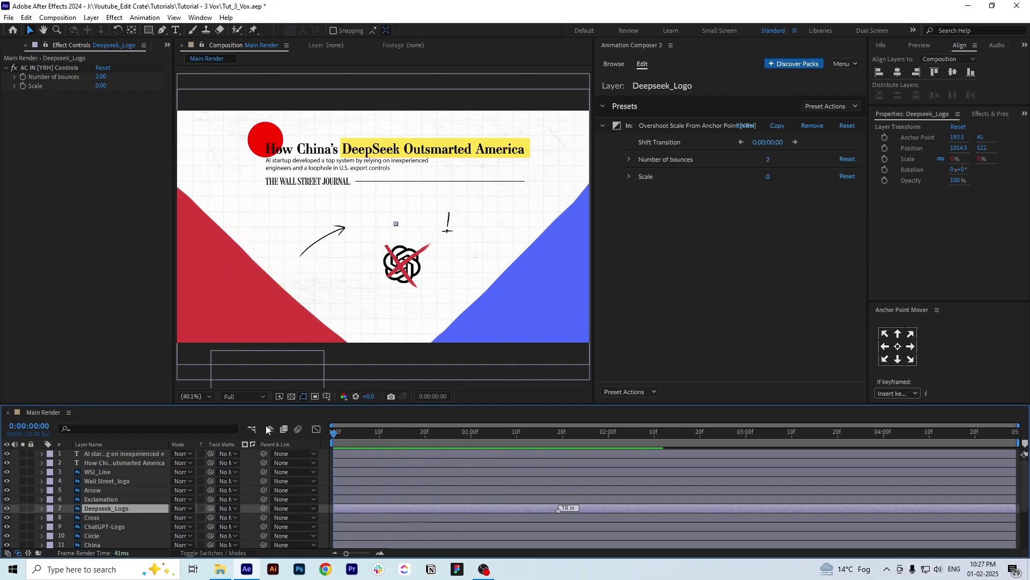
Add the same overshoot scale In transition to the Cross and ChatGPT-Logo layers, delaying ChatGPT-Logo's to about 1:04, and preview
click(410, 268)
click(750, 394)
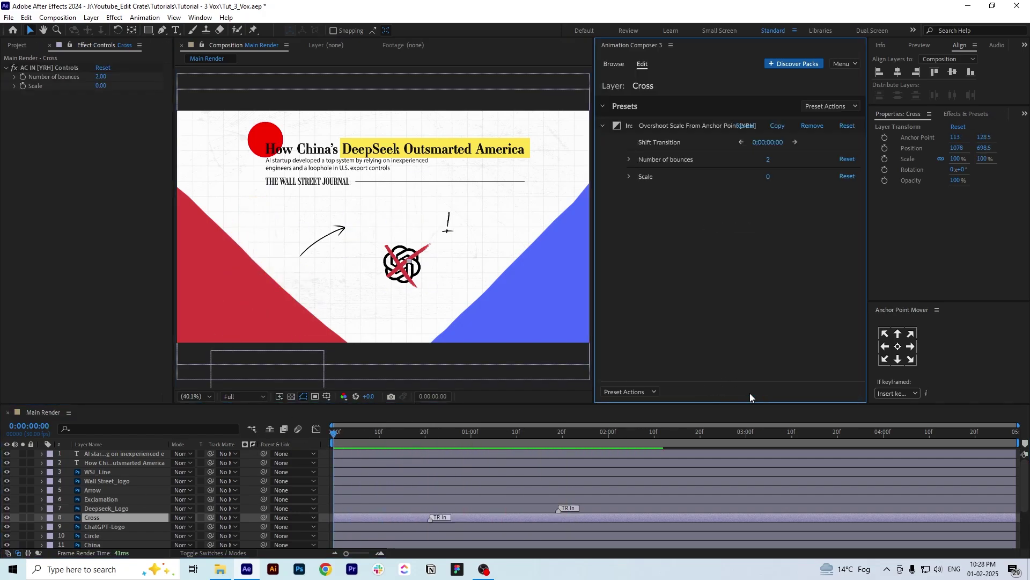
click(752, 527)
click(754, 392)
drag(432, 526, 491, 526)
key(space)
key(space)
Shift the Cross layer so its In transition starts at about 1:16, preview the timing, and save the project
drag(370, 517, 485, 518)
key(space)
click(526, 433)
click(445, 508)
key(ctrl+s)
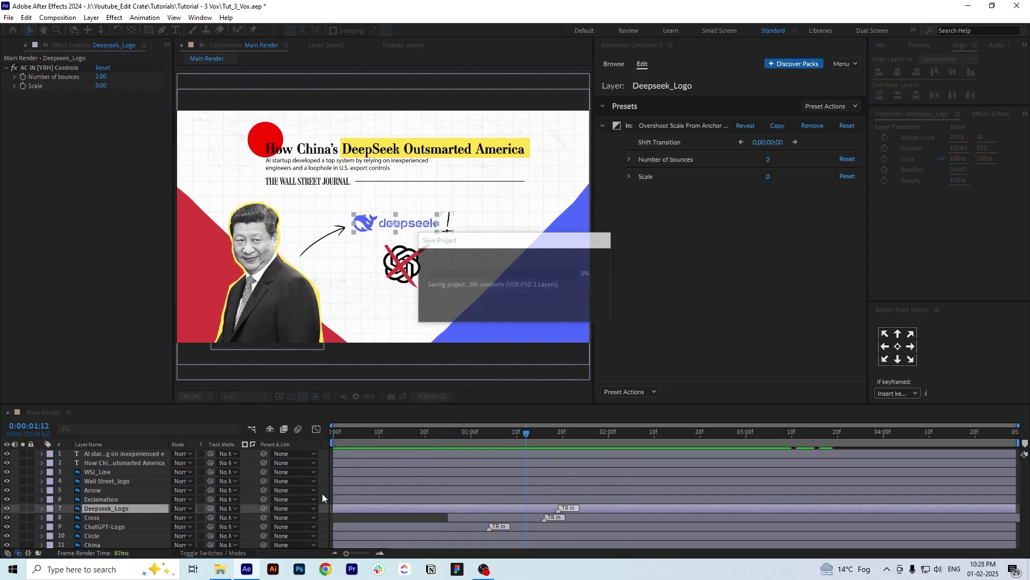
Delete the Text-Highlight layer and, with a guide for alignment, draw a straight Pen line through the words "DeepSeek Outsmarted America"
click(453, 149)
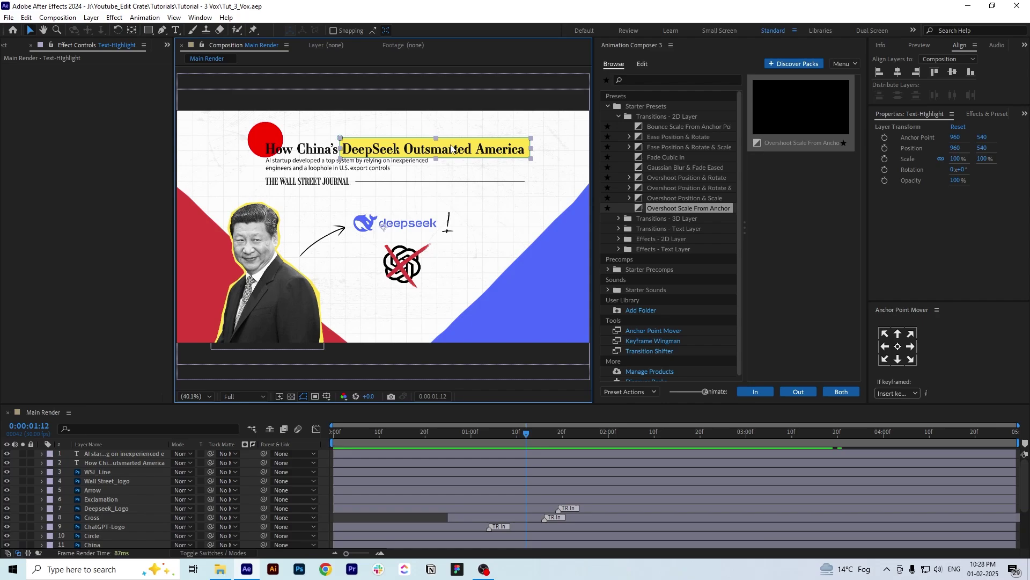
key(Delete)
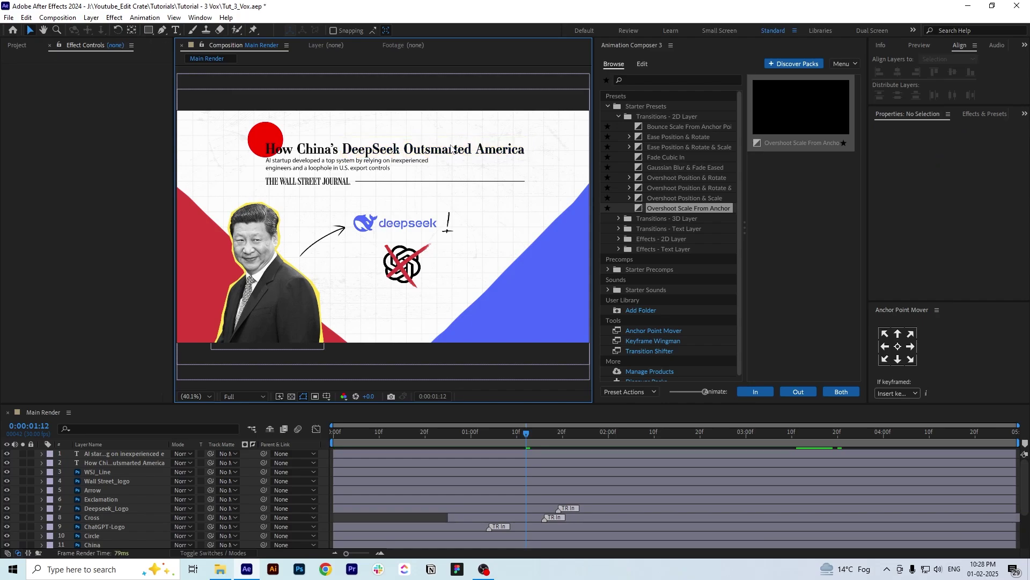
click(162, 31)
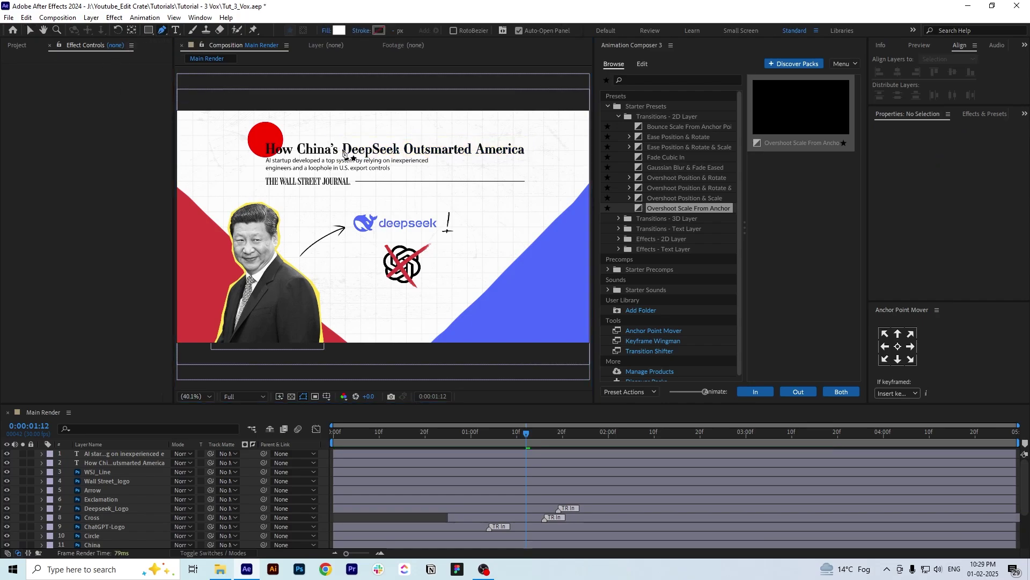
key(ctrl+r)
drag(596, 129, 739, 135)
drag(517, 132, 517, 129)
click(405, 128)
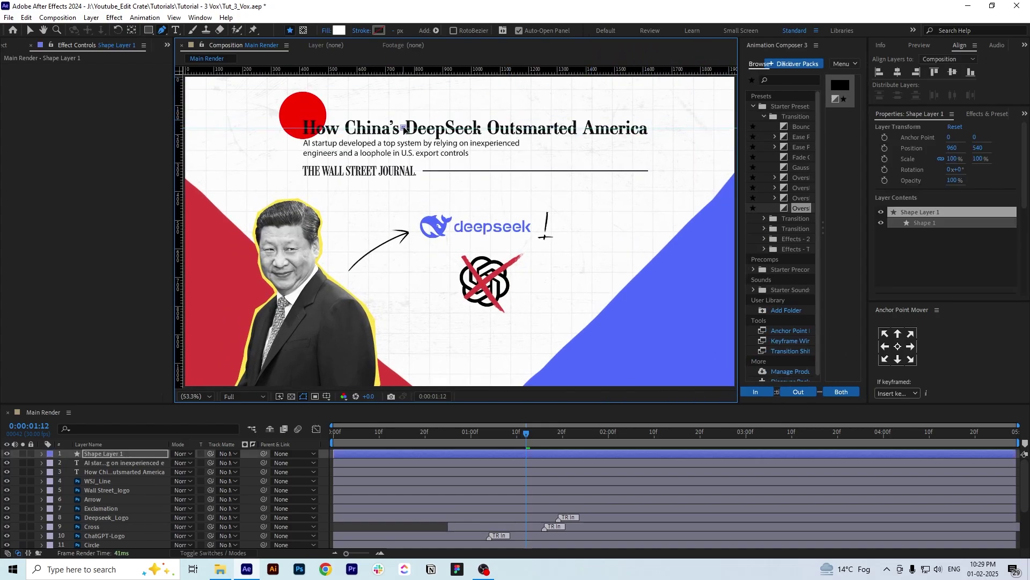
click(652, 127)
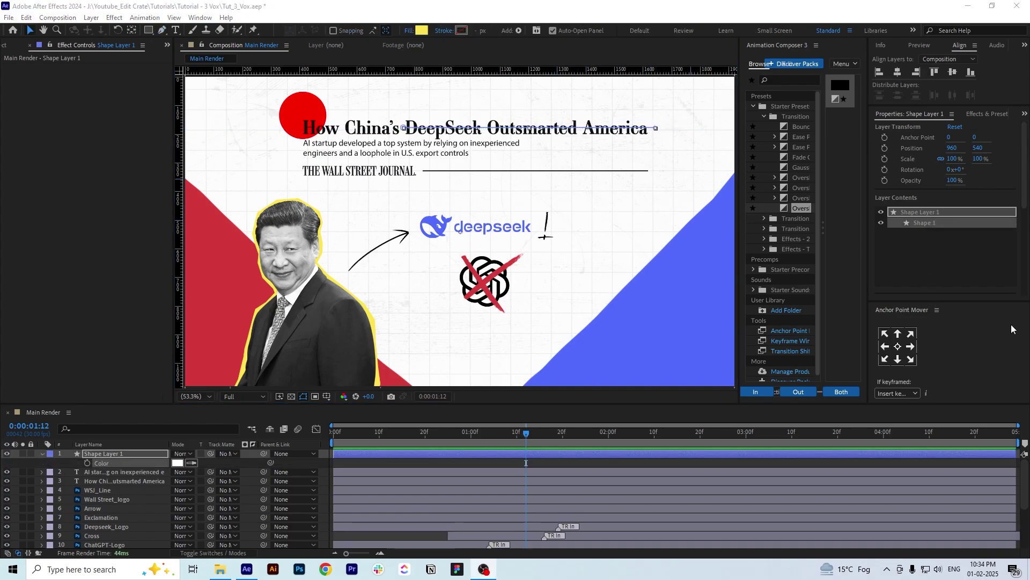
Give the headline line a solid-color stroke sampled from the yellow outline of the China cutout
scroll(941, 225, down, 4)
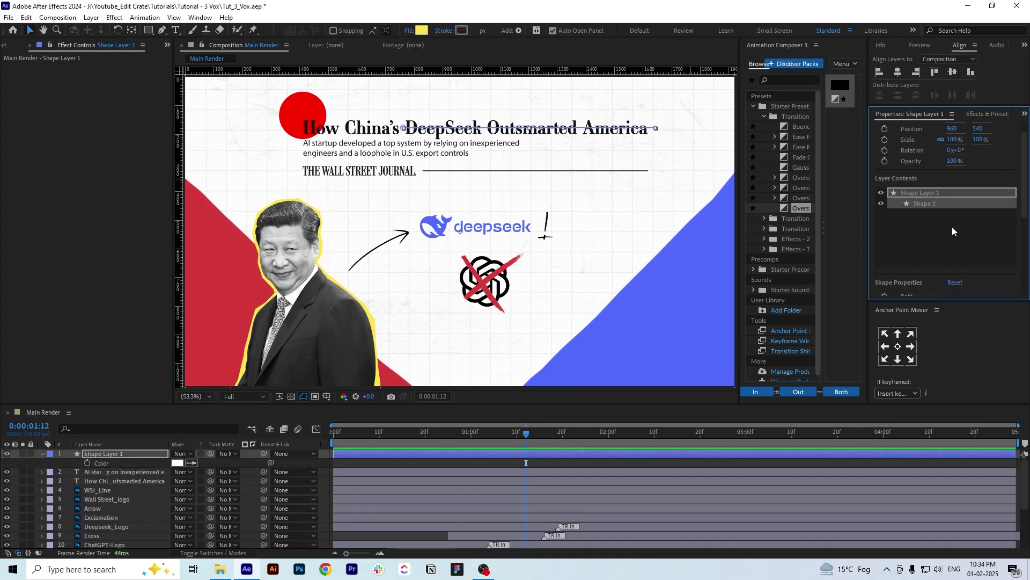
click(991, 244)
click(977, 267)
click(962, 245)
click(374, 319)
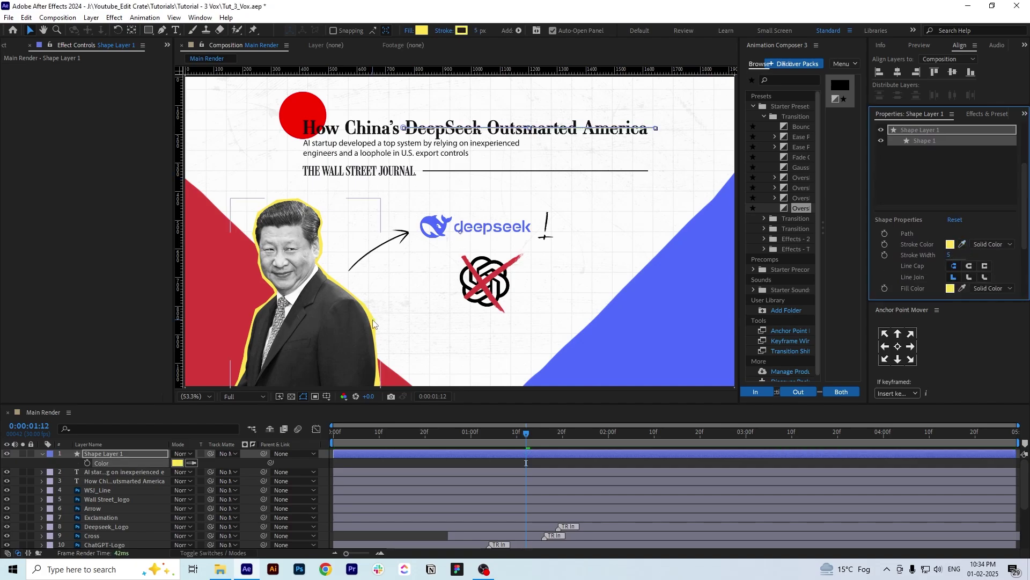
Set the headline line's fill to None
click(409, 32)
click(458, 252)
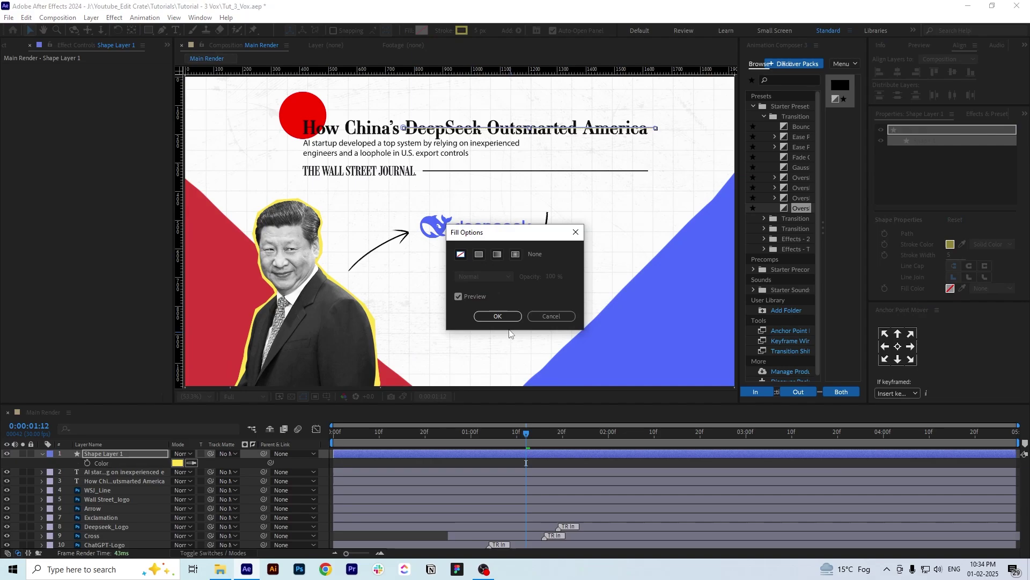
click(506, 317)
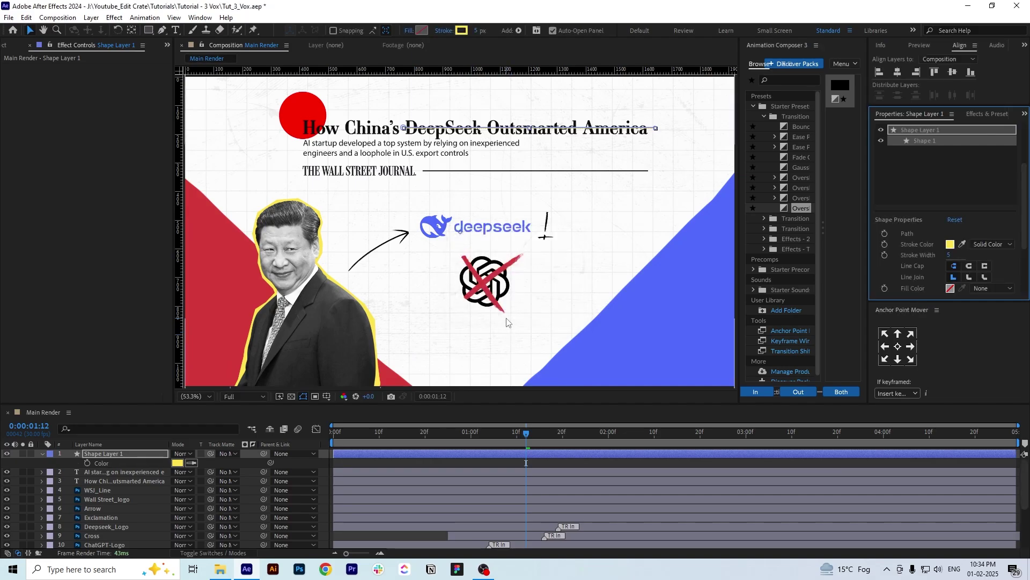
Resample the line's stroke color from the cutout's yellow outline and set the stroke width to 86
scroll(979, 246, up, 1)
click(961, 245)
click(374, 312)
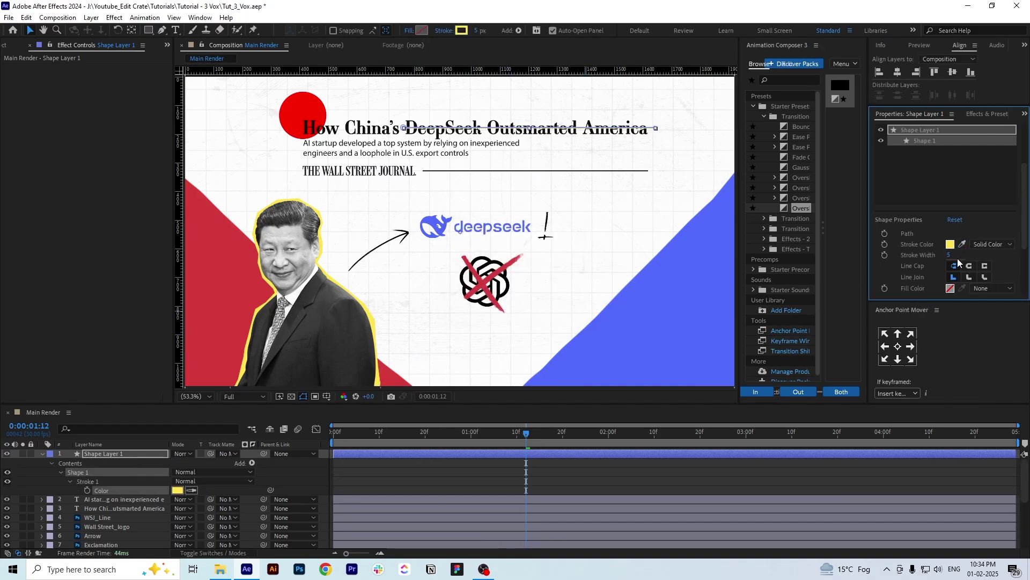
drag(949, 256, 994, 256)
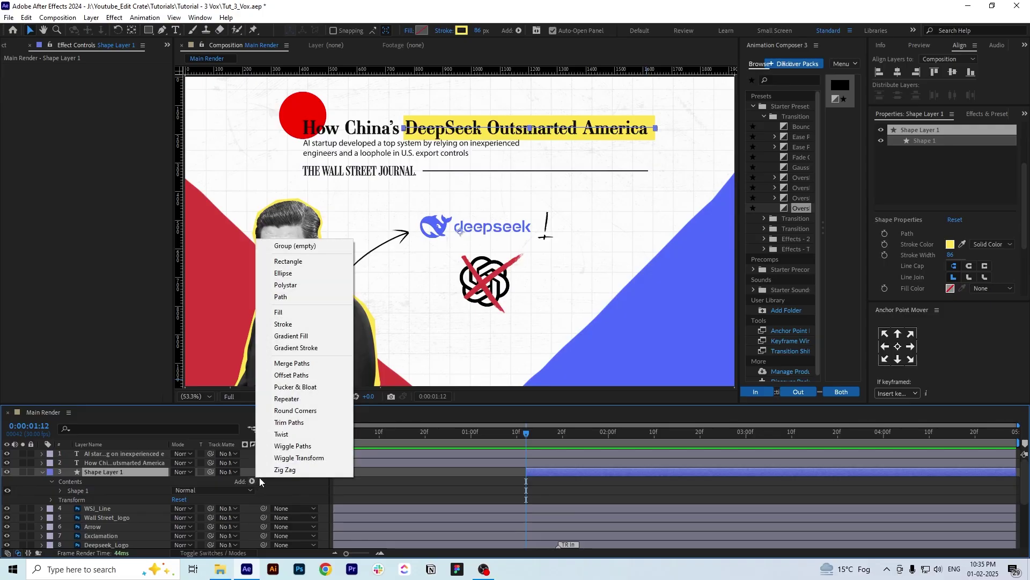
Add Trim Paths to Shape Layer 1 and keyframe End from 0% at 1:12 to 100% at about 2:00
click(288, 423)
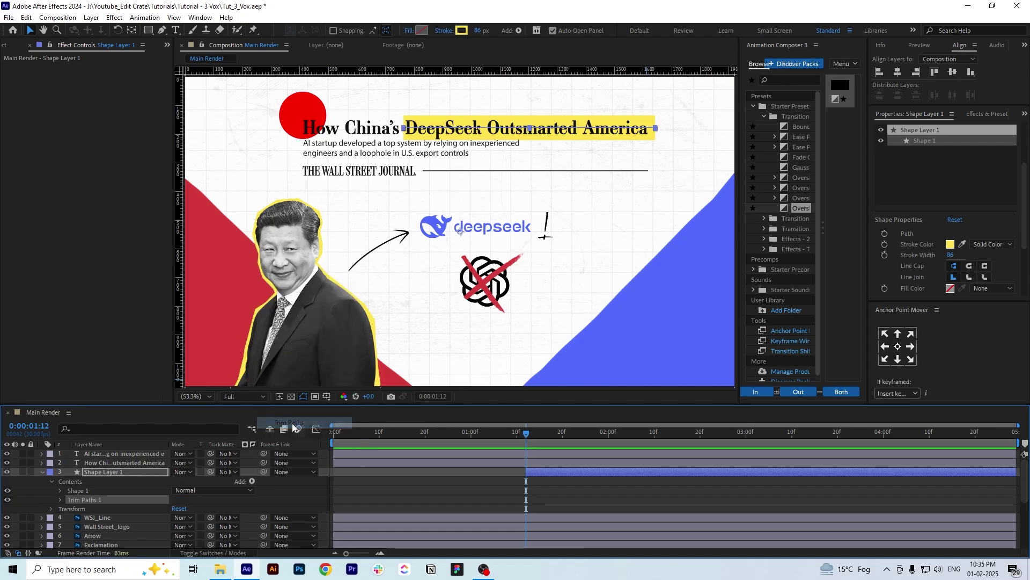
click(60, 500)
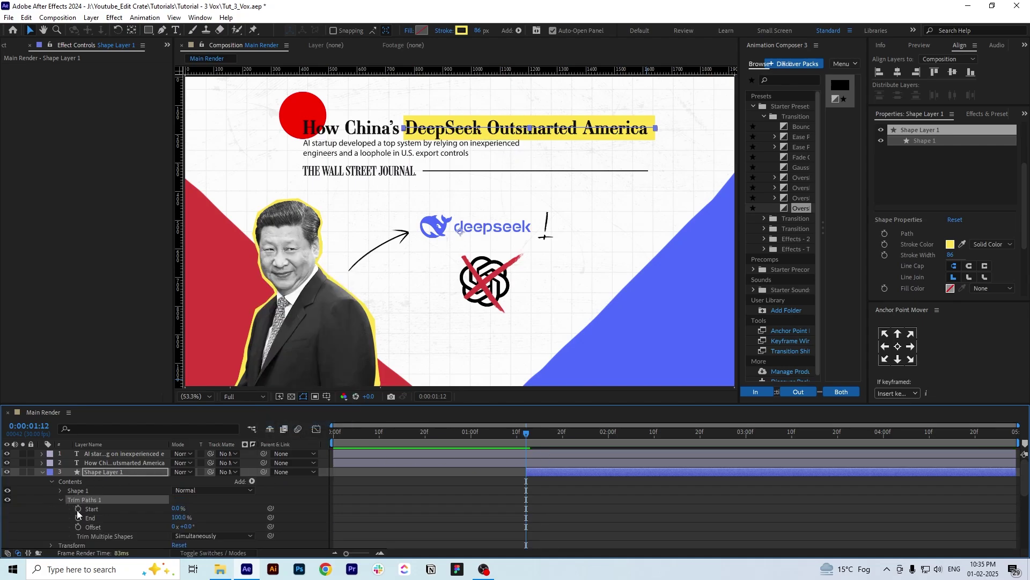
mouse_move(179, 510)
mouse_down()
mouse_move(226, 509)
mouse_move(137, 509)
mouse_move(185, 518)
mouse_up()
click(77, 517)
drag(526, 518, 608, 518)
drag(179, 517, 123, 518)
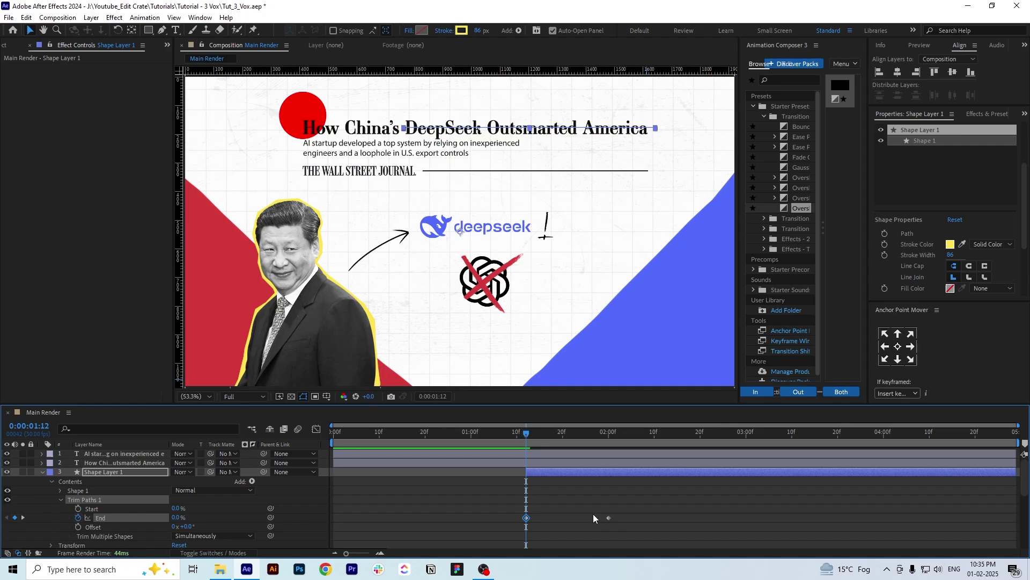
Apply Easy Ease to the Trim Paths End keyframes, adjust their speed graph, and preview the headline highlight reveal
drag(526, 433, 526, 455)
drag(631, 506, 488, 526)
key(F9)
click(317, 429)
drag(581, 528, 547, 528)
click(317, 429)
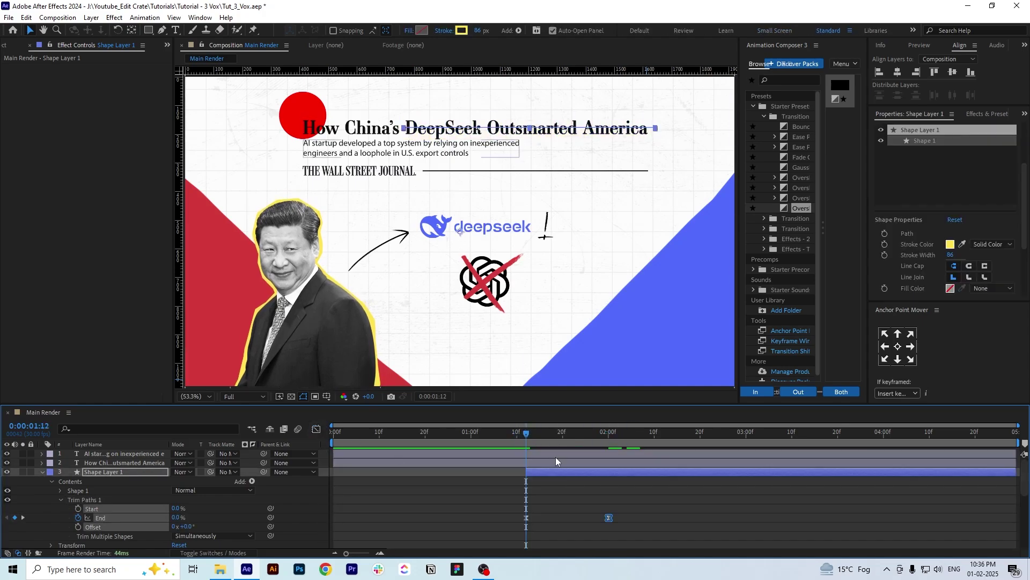
key(space)
click(512, 434)
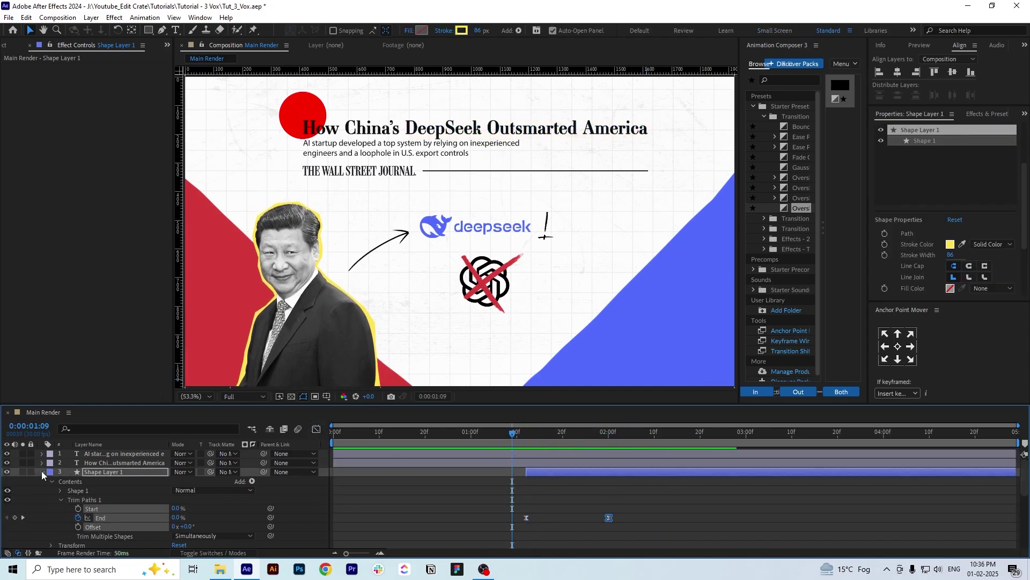
click(42, 472)
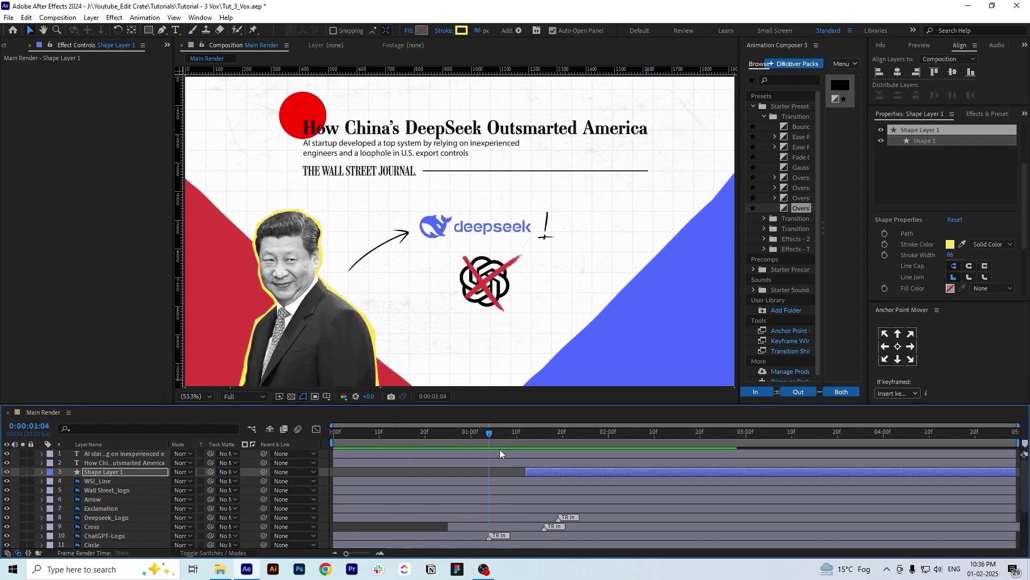
drag(464, 436, 535, 450)
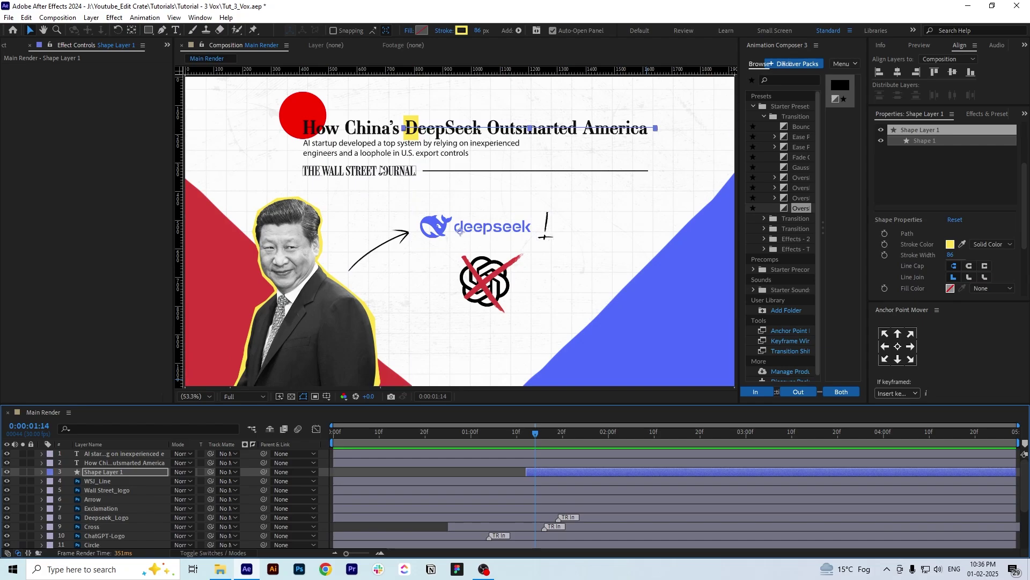
Add Position and Opacity keyframes to the Wall Street_logo layer at 0:00 and show both properties
click(376, 172)
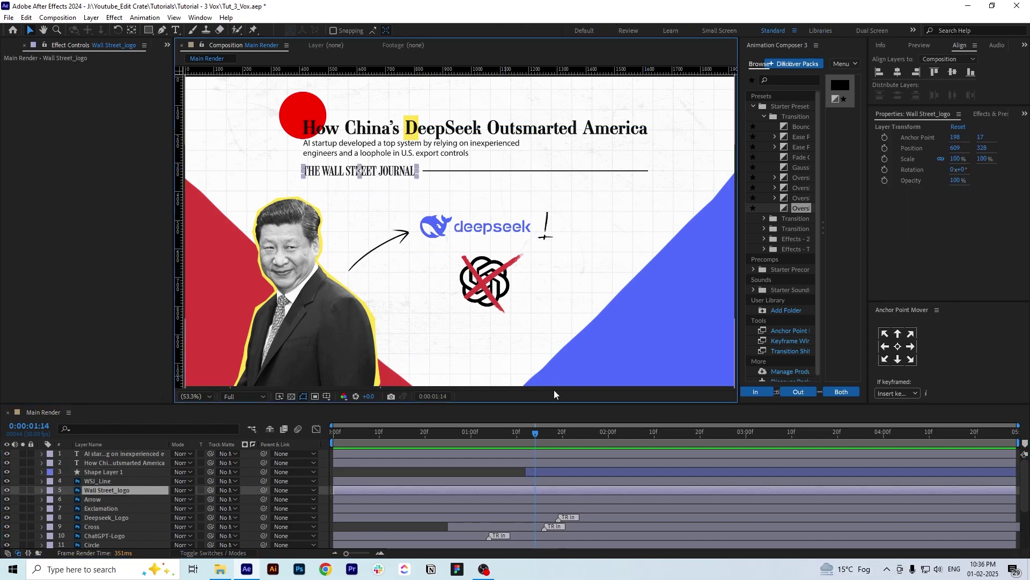
drag(485, 433, 295, 449)
key(p)
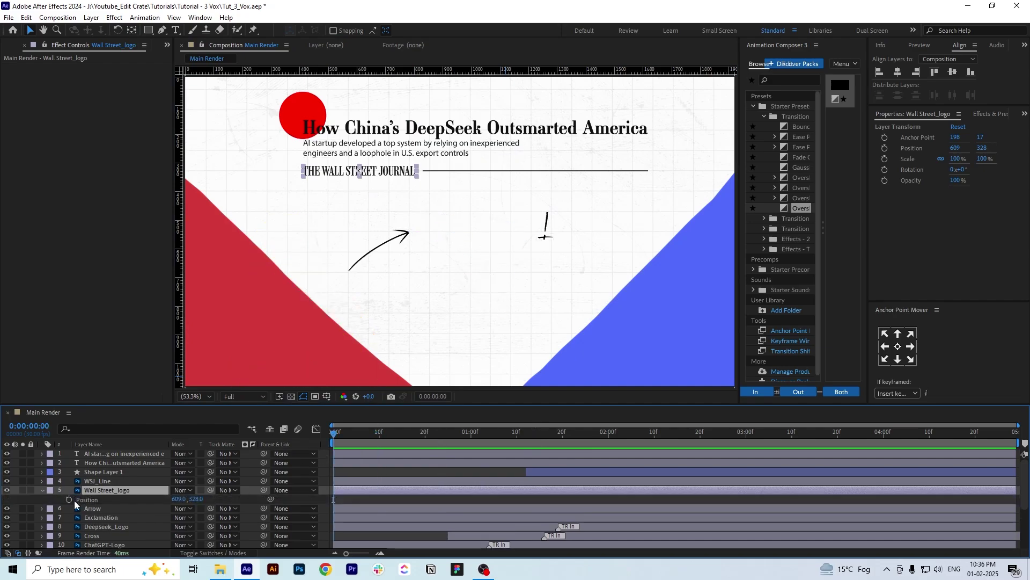
key(t)
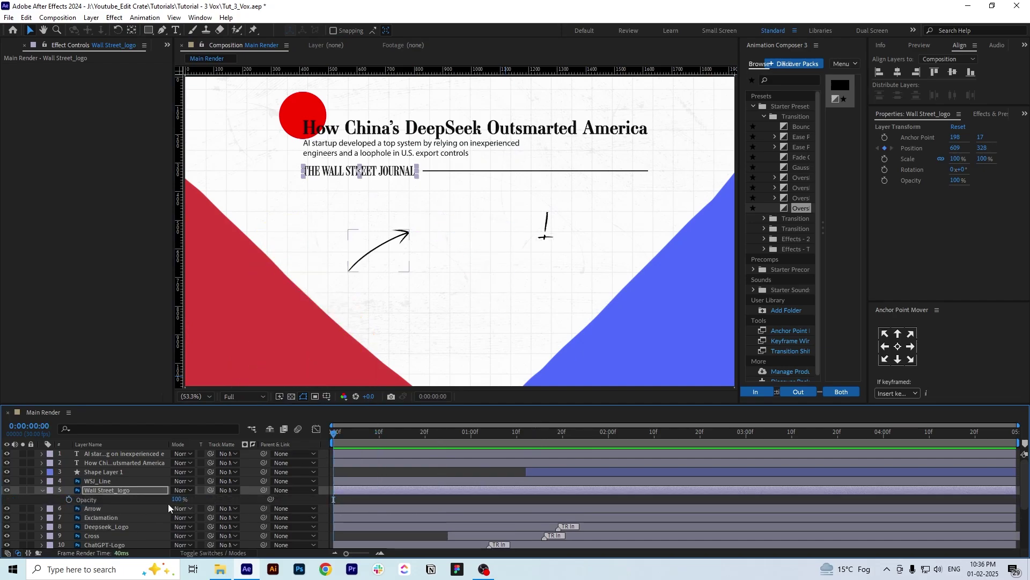
click(69, 499)
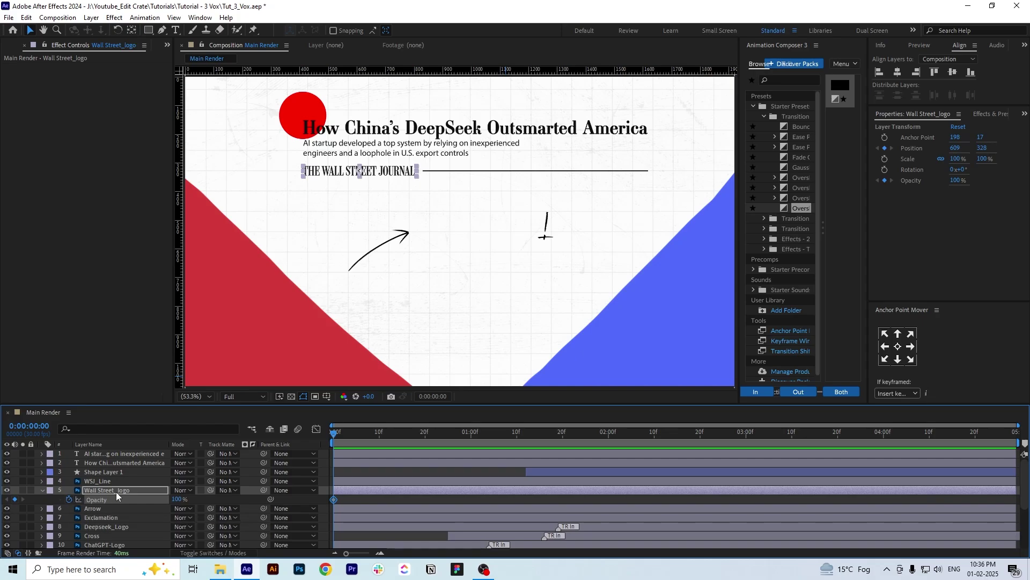
key(shift+p)
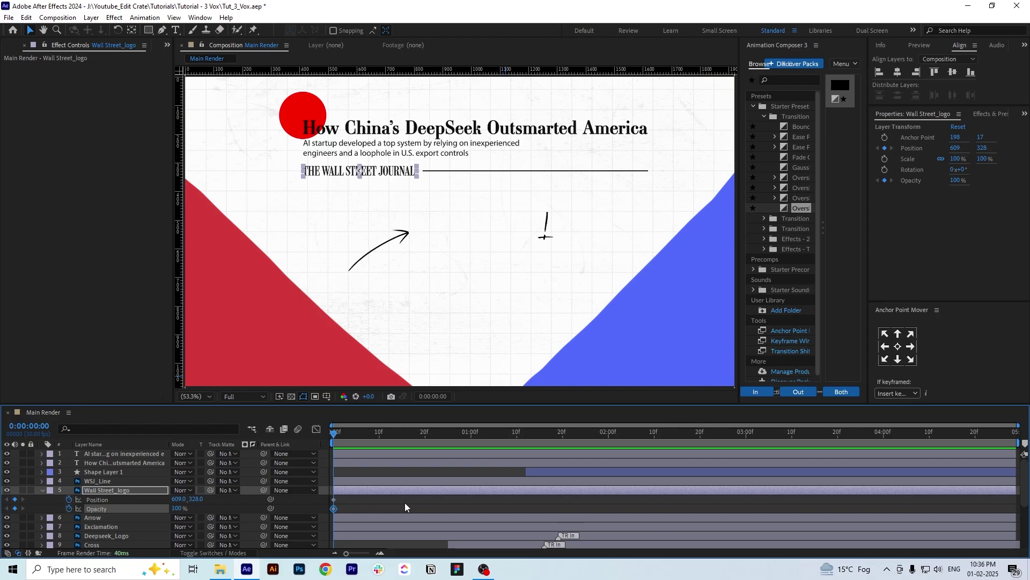
Move the Wall Street_logo Position and Opacity keyframes to 1:00, and set X position 234 and opacity 0% at 0:00
drag(341, 496, 333, 510)
drag(399, 513, 485, 510)
click(501, 508)
drag(189, 500, 107, 509)
Apply Easy Ease to the Wall Street_logo keyframes, adjust their speed graph, and preview the slide-in
drag(487, 496, 261, 520)
key(F9)
click(316, 429)
drag(513, 514, 370, 524)
click(316, 429)
key(space)
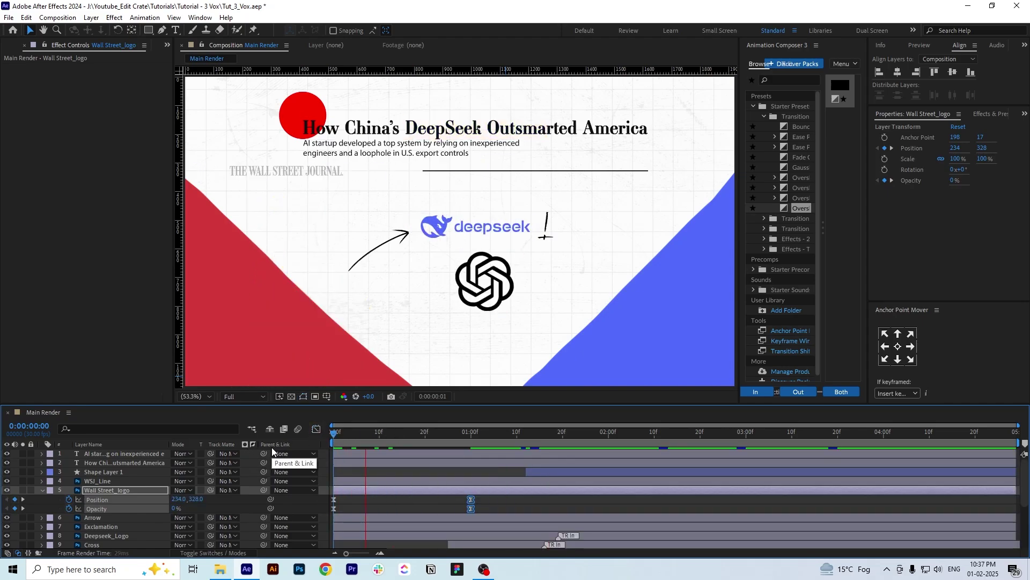
key(space)
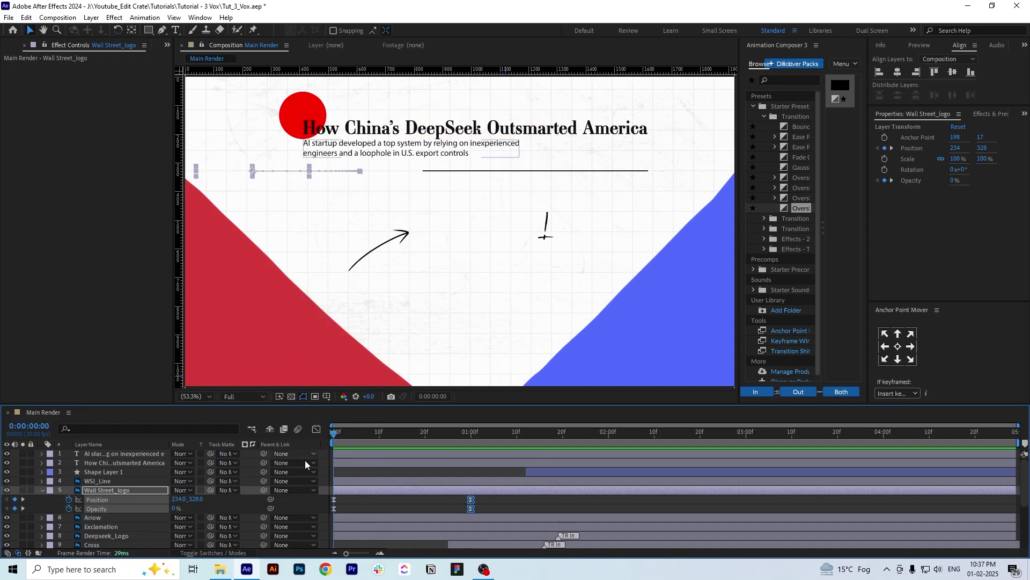
Set the Wall Street_logo layer's starting X position to 414 and preview the shorter slide-in
drag(177, 499, 325, 503)
key(space)
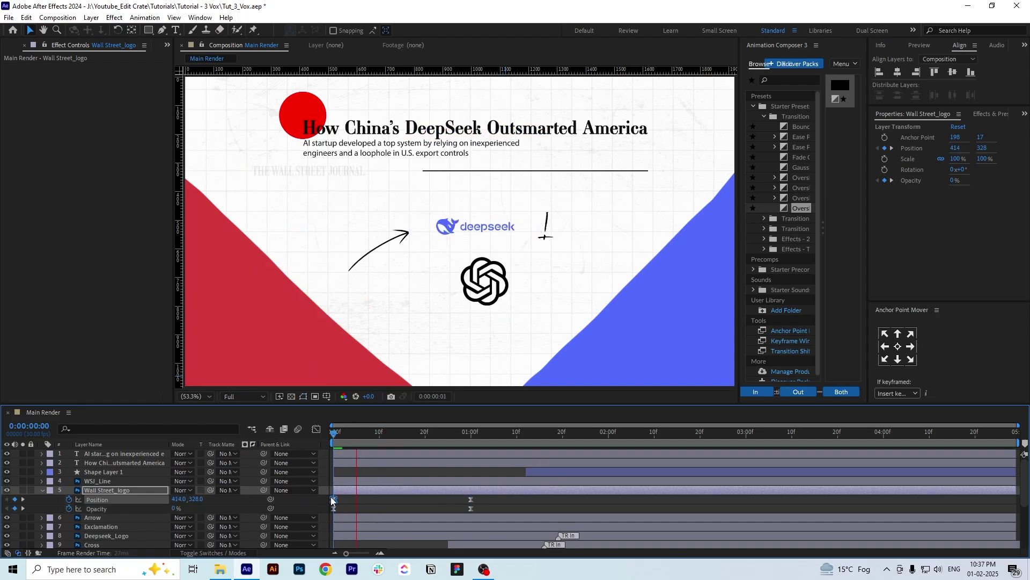
key(space)
key(space)
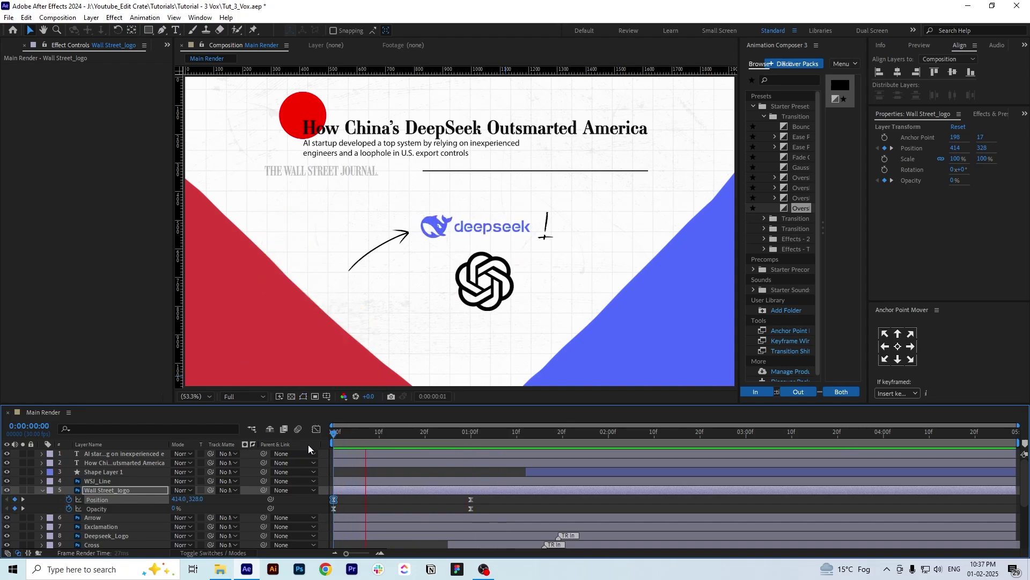
key(space)
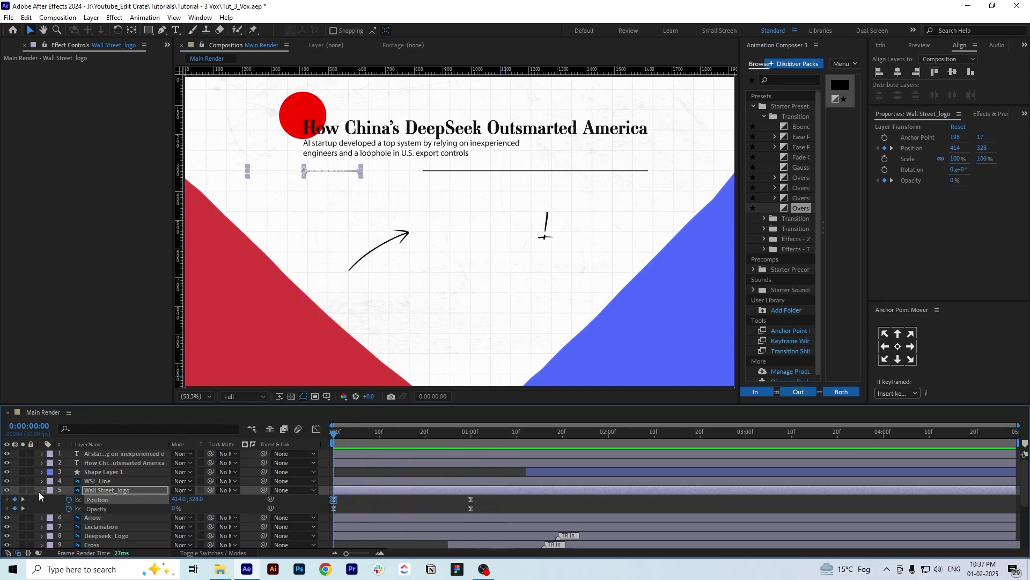
click(41, 490)
Delete the WSJ_Line layer and draw a straight horizontal replacement line in its place with the Pen tool
click(477, 172)
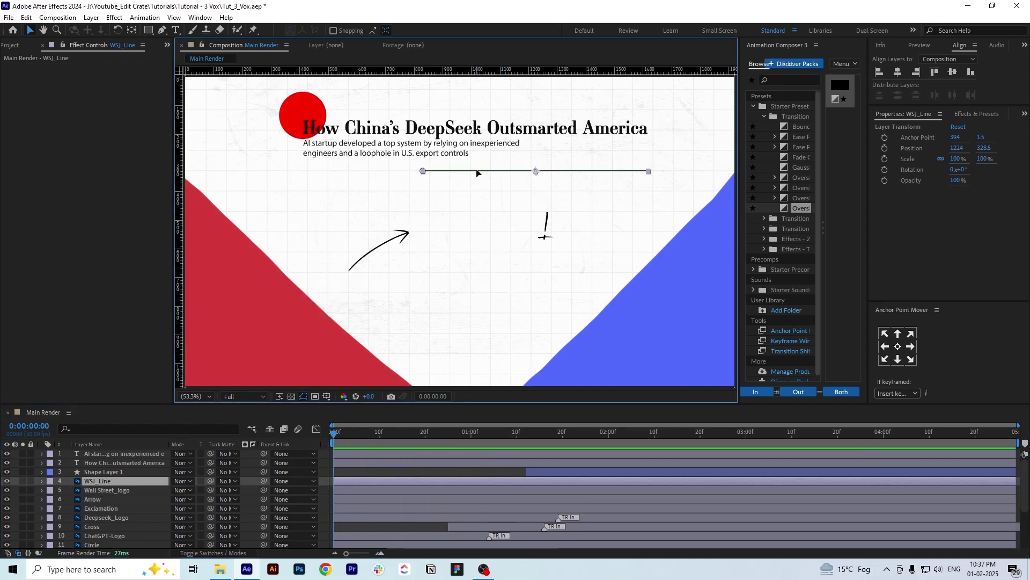
key(Delete)
key(g)
click(428, 170)
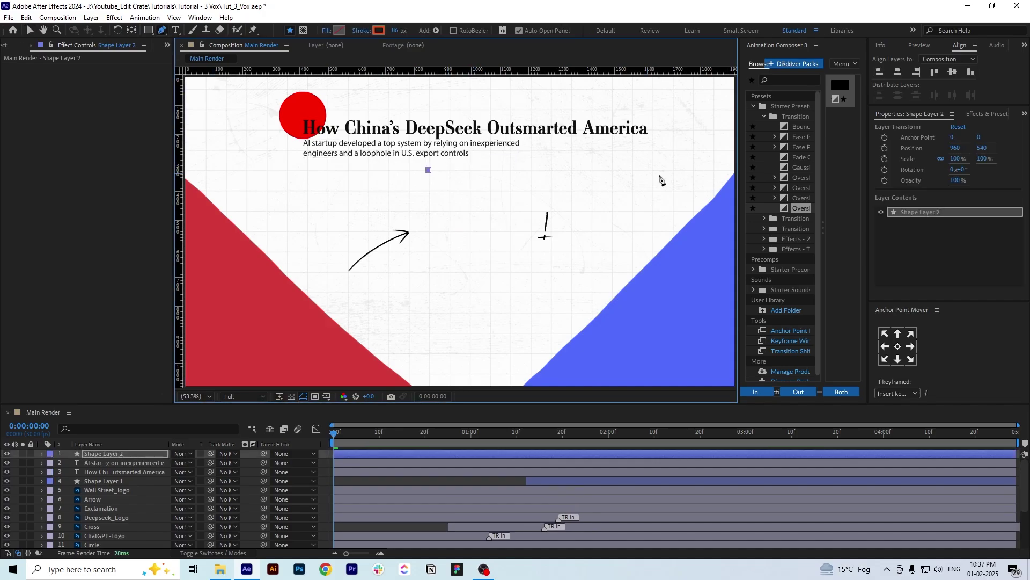
click(646, 171)
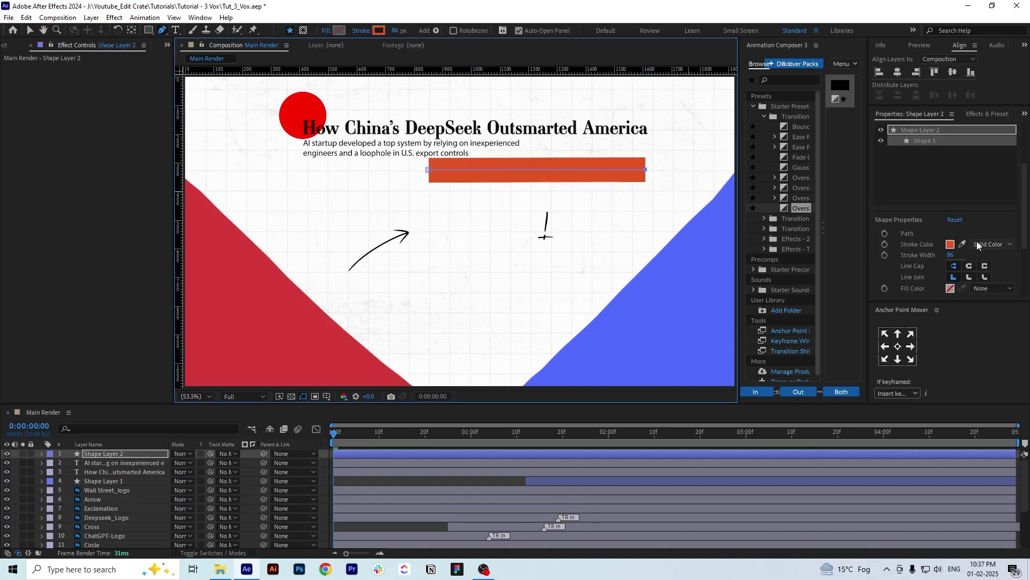
Set the new line's stroke color to 161616 and its stroke width to 6
click(950, 244)
drag(665, 403, 531, 432)
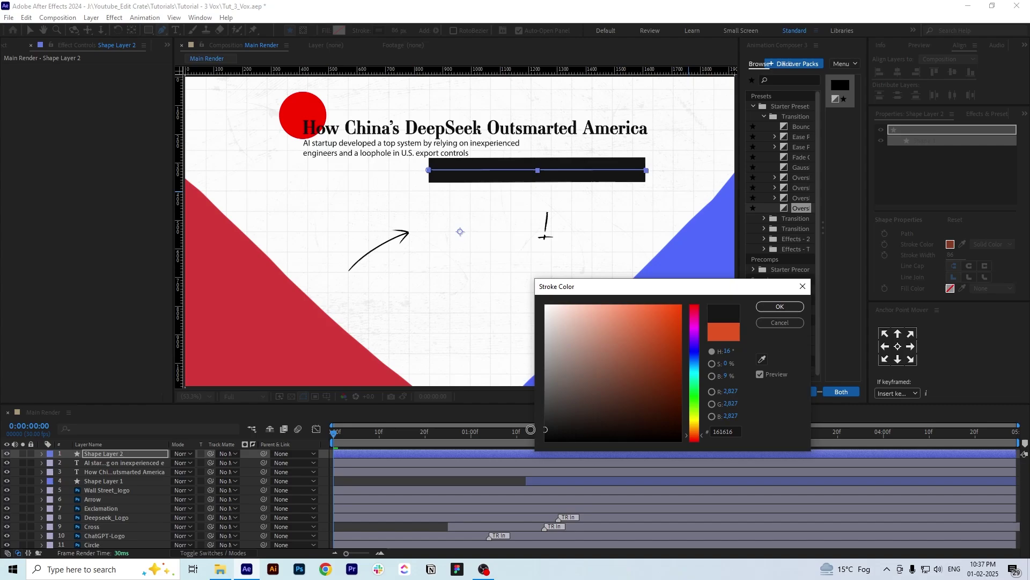
click(799, 307)
drag(950, 256, 906, 258)
Add Trim Paths to Shape Layer 2 and keyframe End from 0% at 0:00 to 100% at 1:00
click(165, 456)
click(42, 453)
click(251, 463)
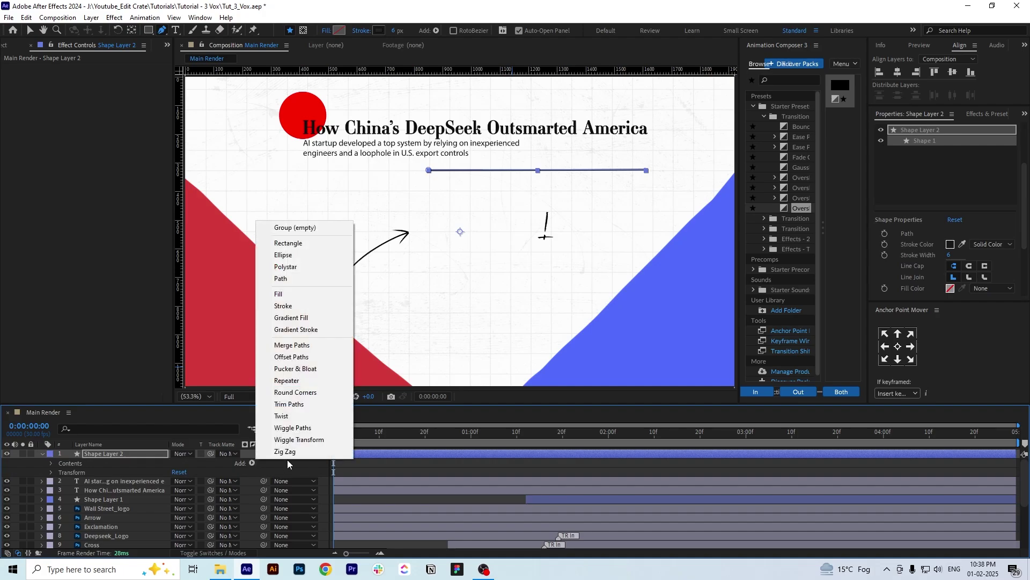
click(285, 407)
click(69, 491)
click(87, 508)
drag(333, 509, 471, 509)
drag(179, 508, 1, 518)
Apply Easy Ease to the line's Trim Paths End keyframes, adjust the speed graph, and preview the line reveal
drag(514, 500, 270, 526)
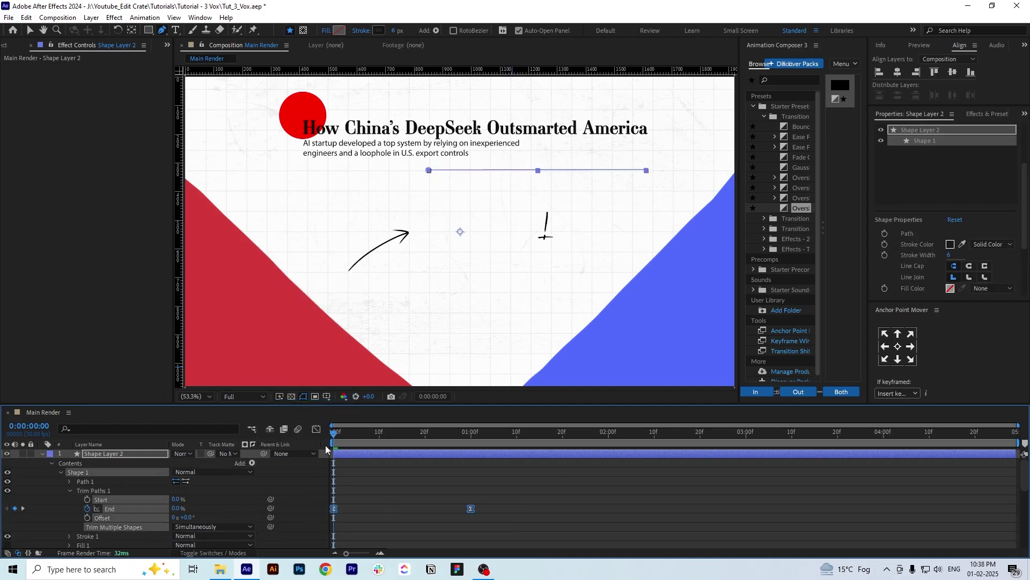
click(316, 429)
drag(455, 532, 516, 502)
key(shift+F3)
key(v)
key(space)
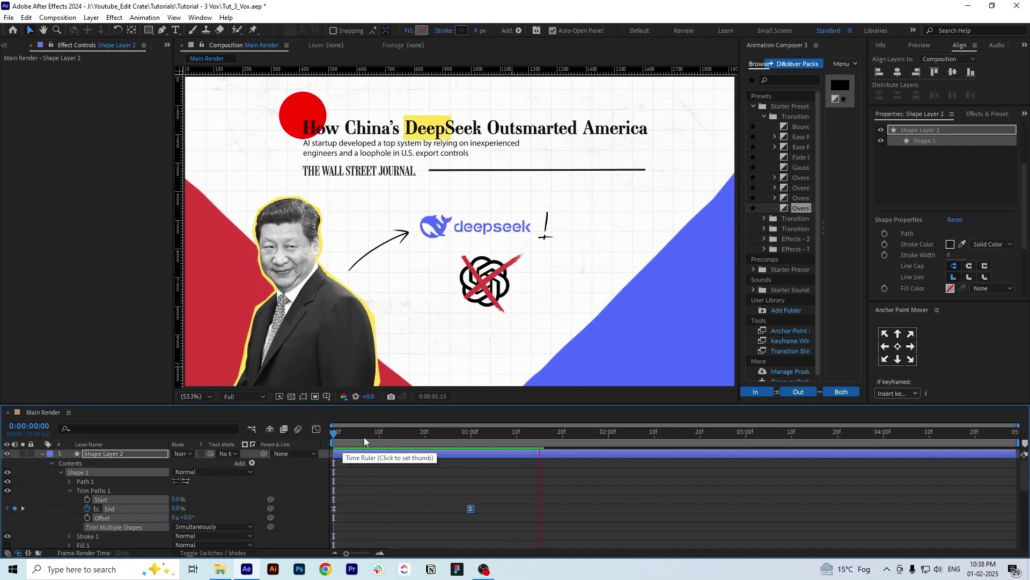
key(space)
key(space)
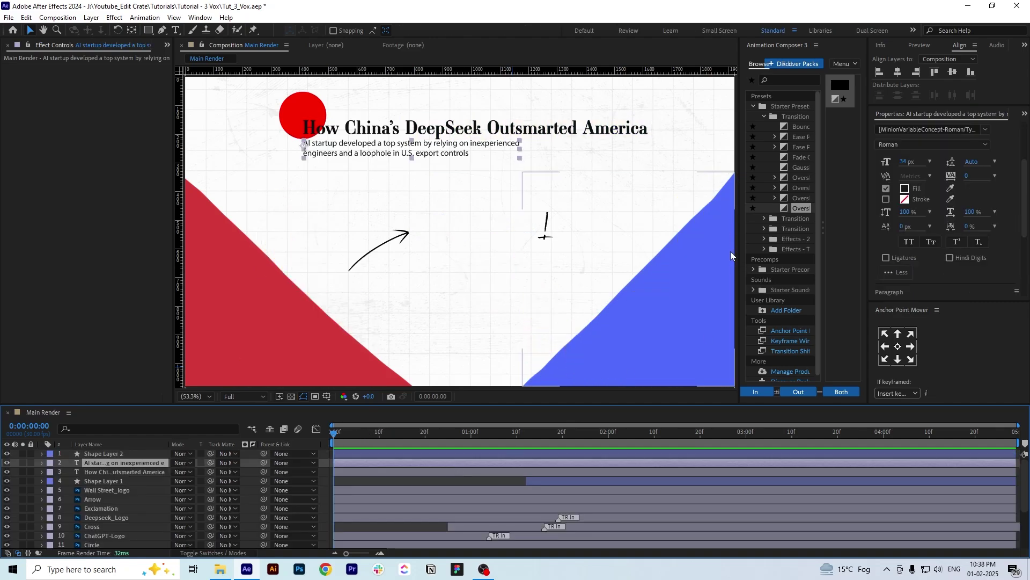
Apply the Fade Characters Separately preset, From Start, as an In transition to the headline and subheading text layers, and preview it
drag(738, 248, 569, 252)
click(594, 115)
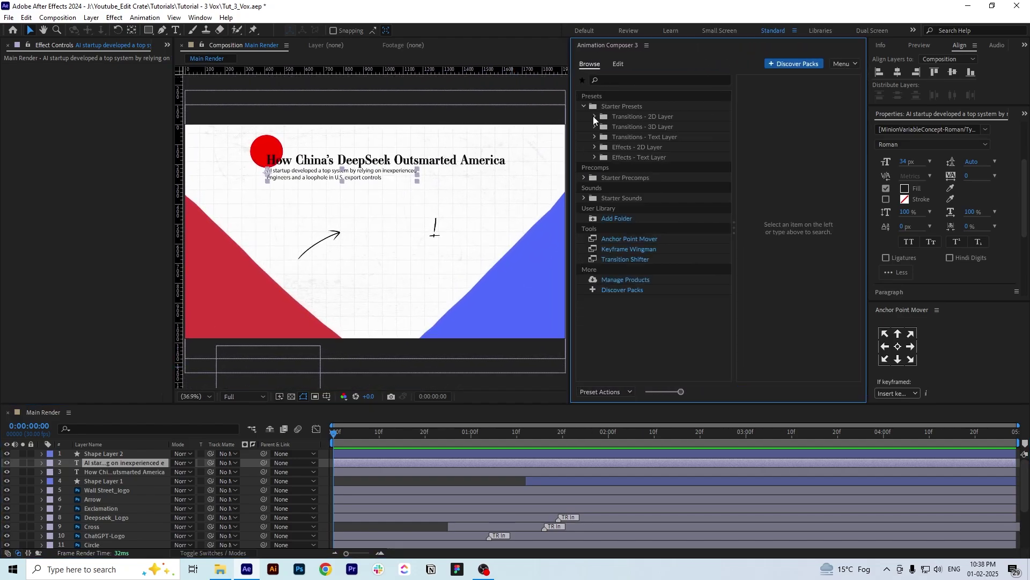
click(595, 137)
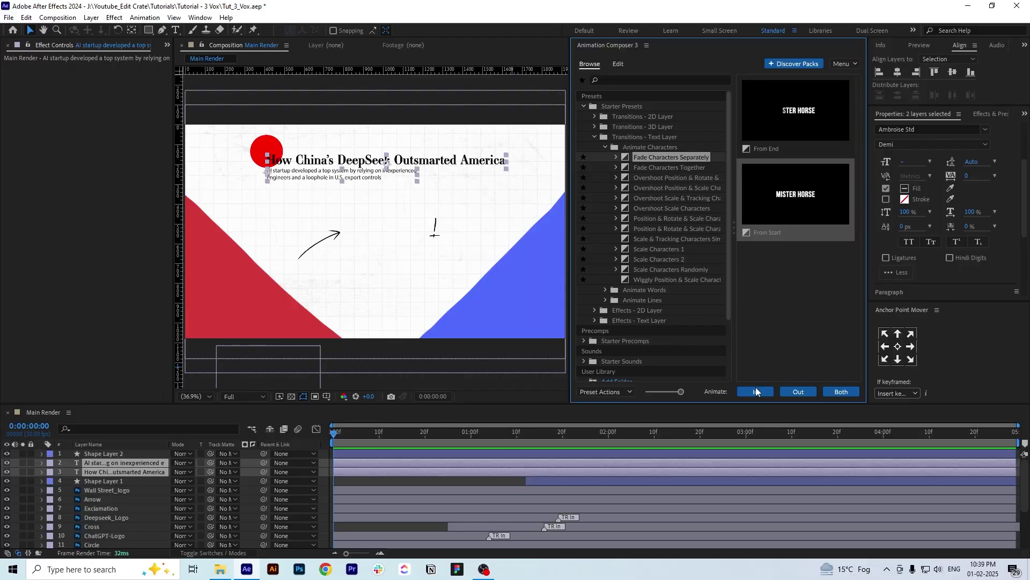
click(758, 390)
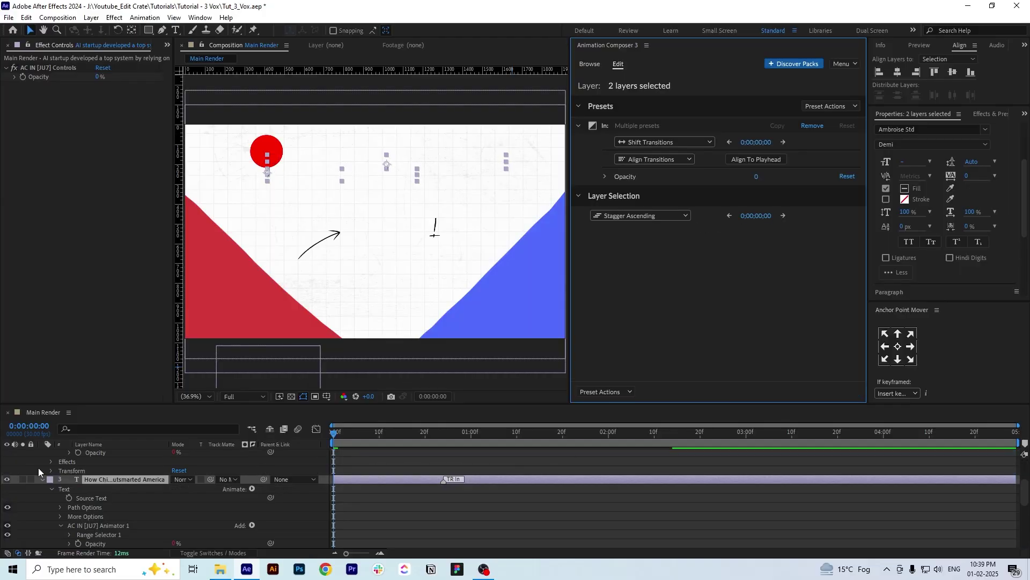
click(42, 481)
key(space)
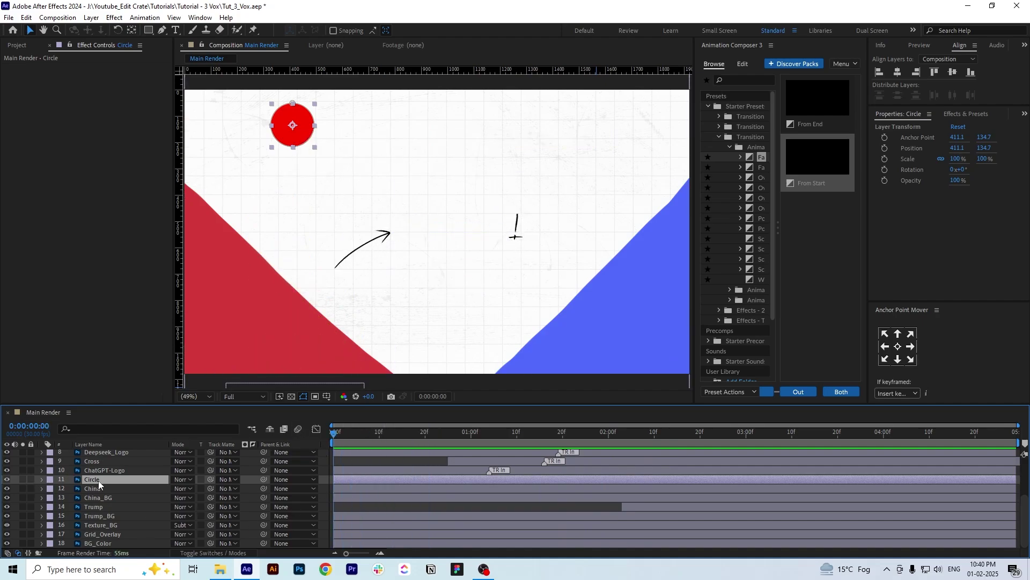
Apply the Fade Cubic In preset as an In transition to the Circle layer
click(668, 186)
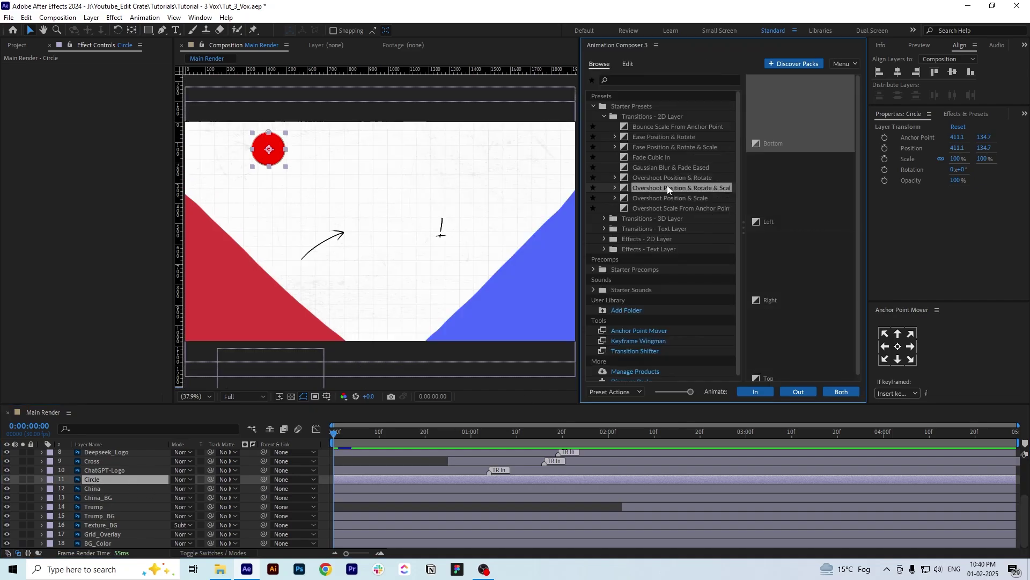
click(668, 178)
click(667, 158)
click(756, 391)
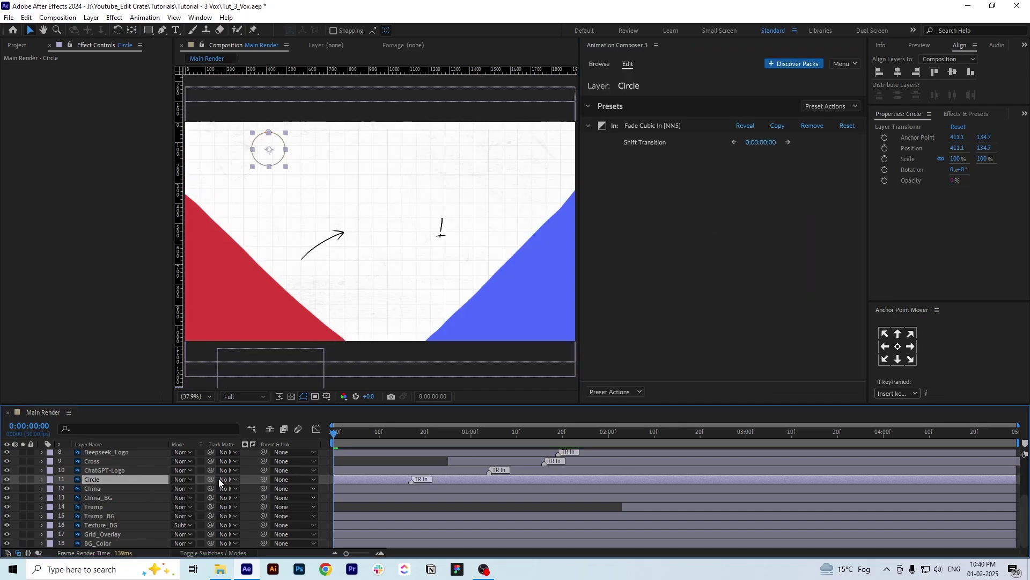
drag(581, 248, 697, 248)
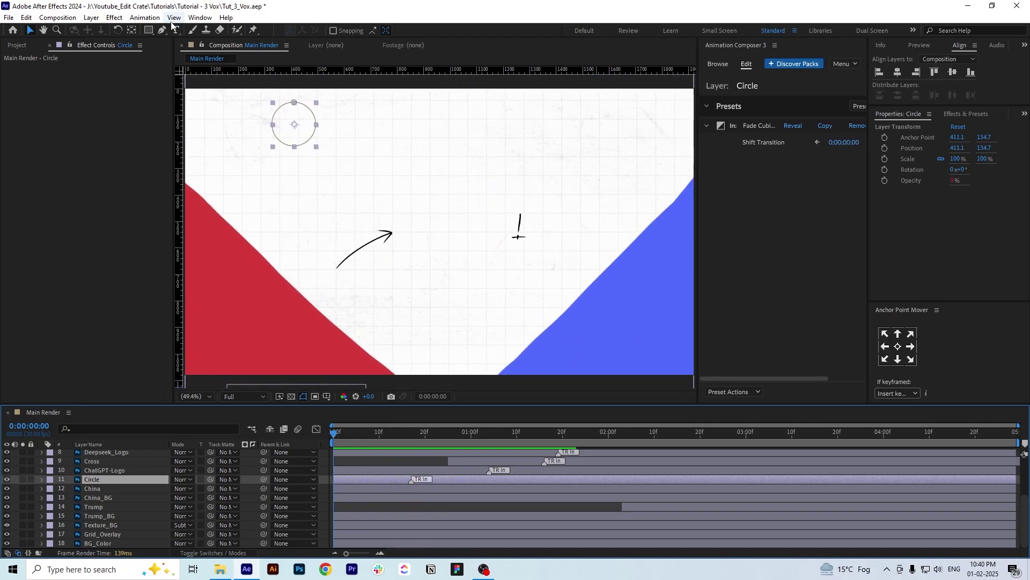
Trace the arrow with a curved Pen path on a new shape layer and set its stroke width to 83
click(371, 246)
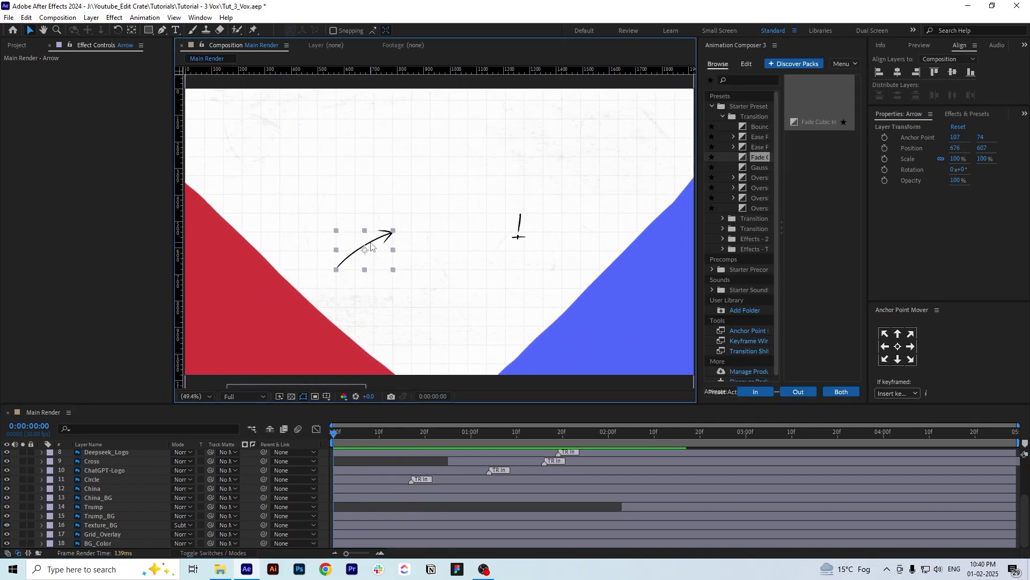
click(163, 30)
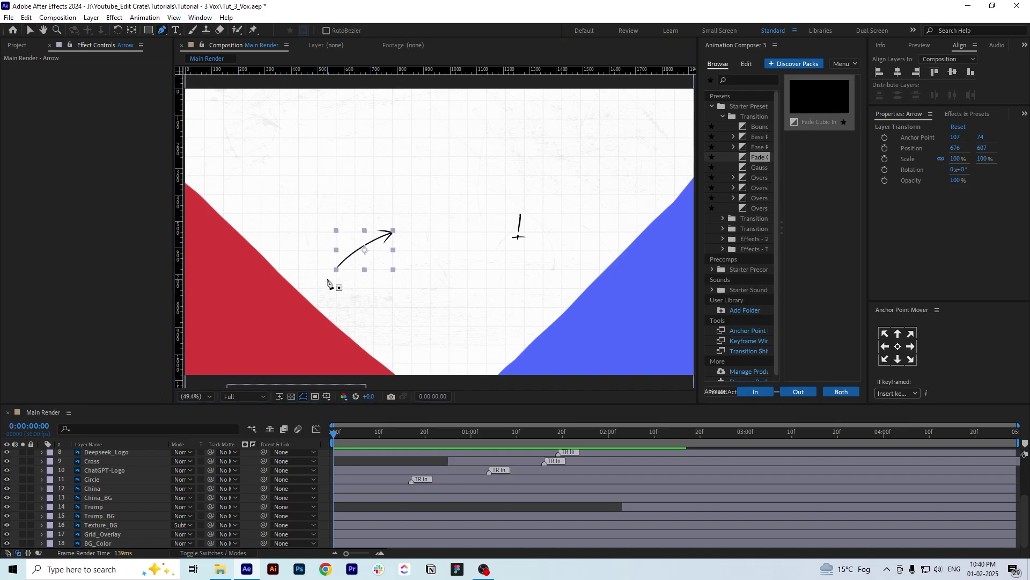
key(v)
scroll(372, 485, up, 3)
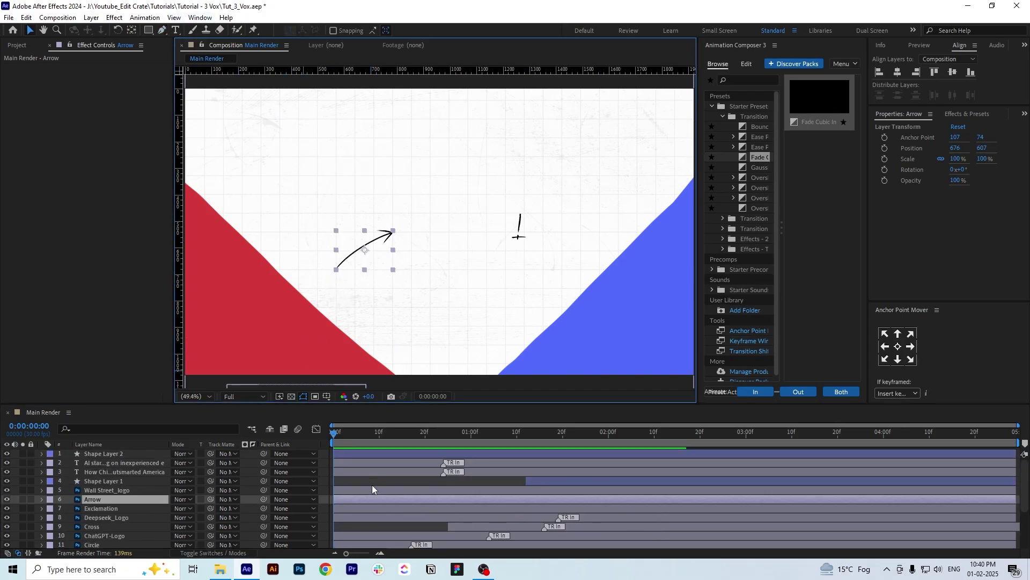
key(g)
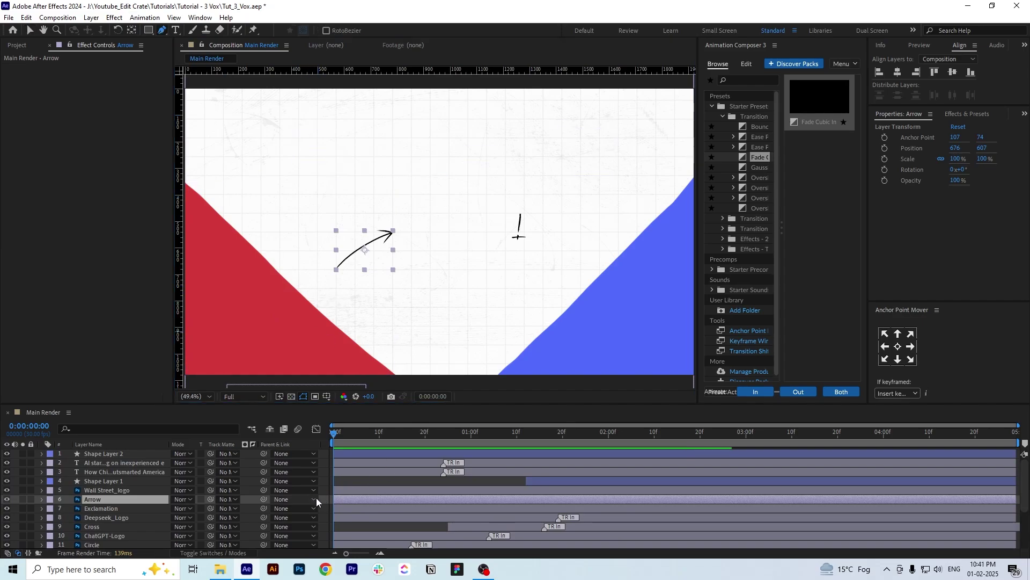
key(F2)
click(329, 275)
drag(406, 229, 464, 217)
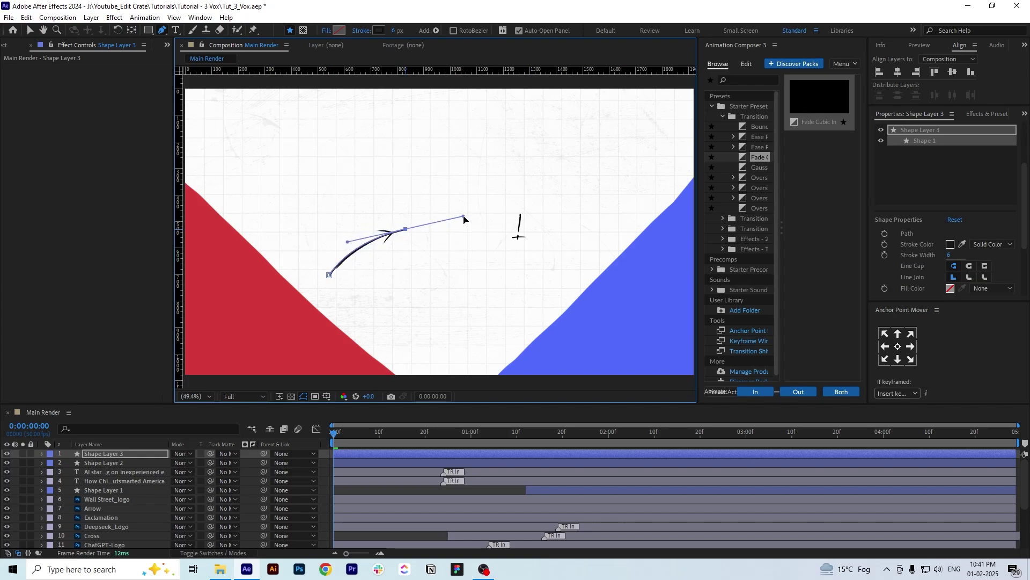
click(406, 230)
click(483, 568)
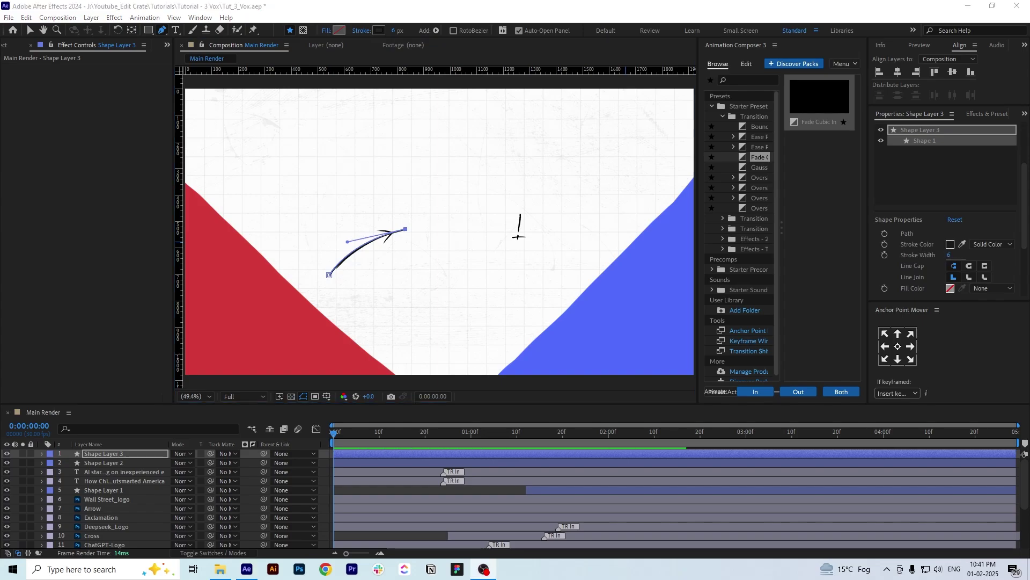
drag(949, 257, 991, 252)
Add Trim Paths to the traced arrow path and keyframe End from 0% at 0:00 to 100%
click(41, 454)
click(251, 463)
click(289, 404)
click(70, 490)
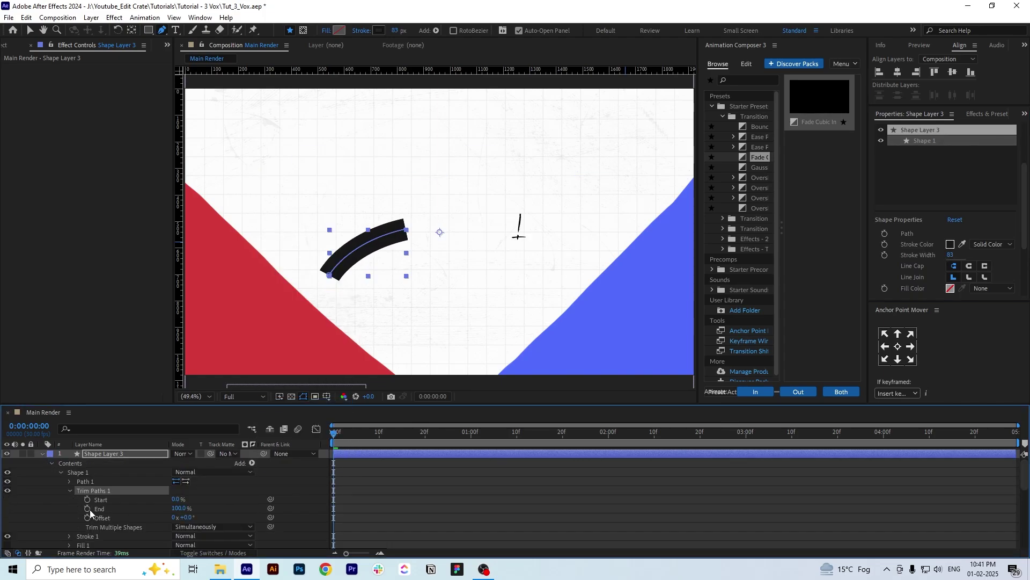
click(87, 508)
drag(459, 501, 461, 503)
drag(179, 508, 121, 509)
Apply Easy Ease to the arrow path's End keyframes, adjust their speed graph, and preview the stroke reveal
drag(497, 496, 313, 513)
key(F9)
click(317, 430)
key(v)
drag(483, 508, 450, 539)
key(space)
key(space)
mouse_move(466, 526)
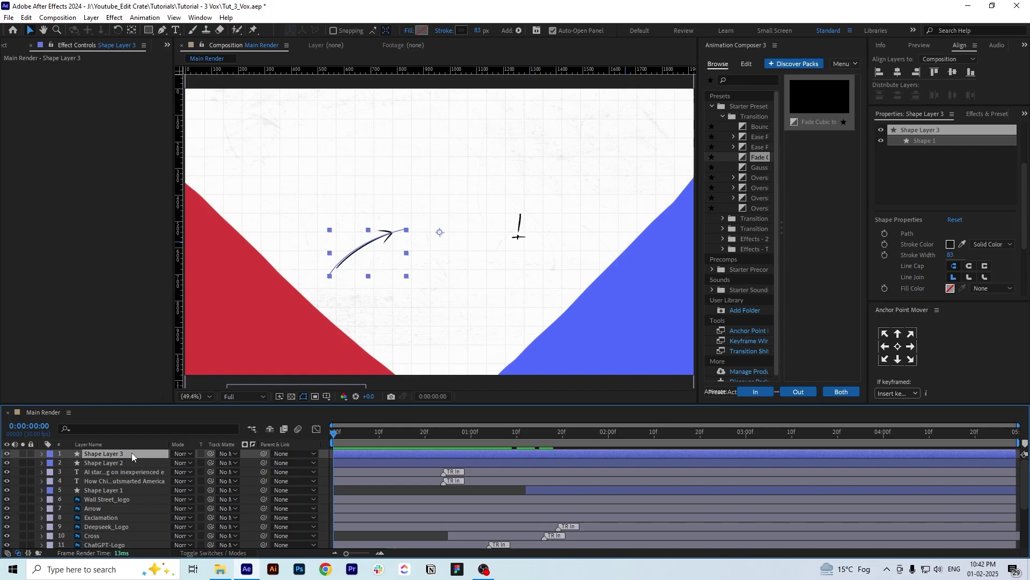
Rename Shape Layer 3 as Lumar_Matte_Arrow
key(Return)
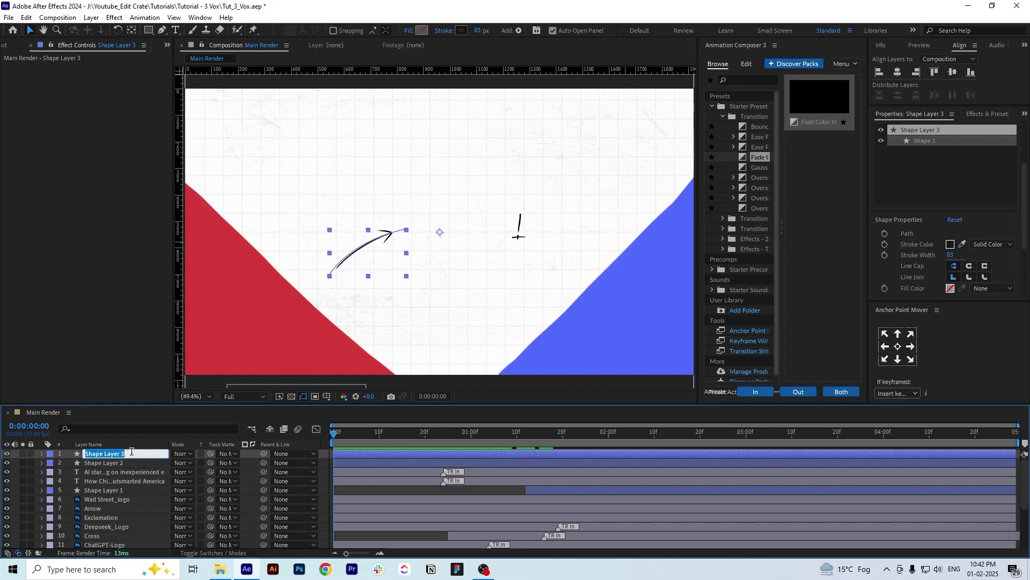
text(Lumar_Matte)
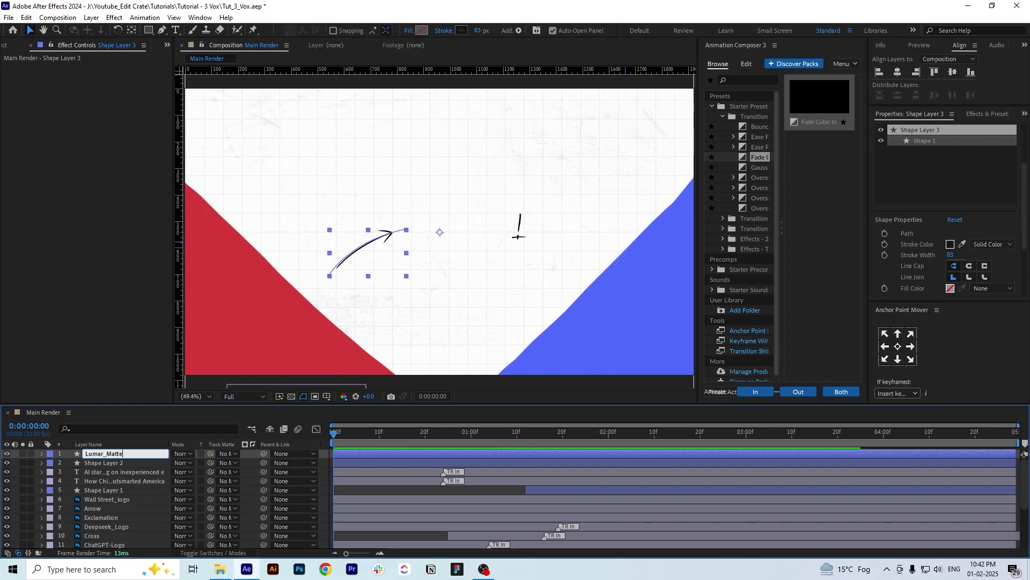
text(_Arrow)
key(Return)
Place Lumar_Matte_Arrow directly above the Arrow layer, set it as the Arrow layer's track matte, and preview the reveal
drag(131, 452, 211, 505)
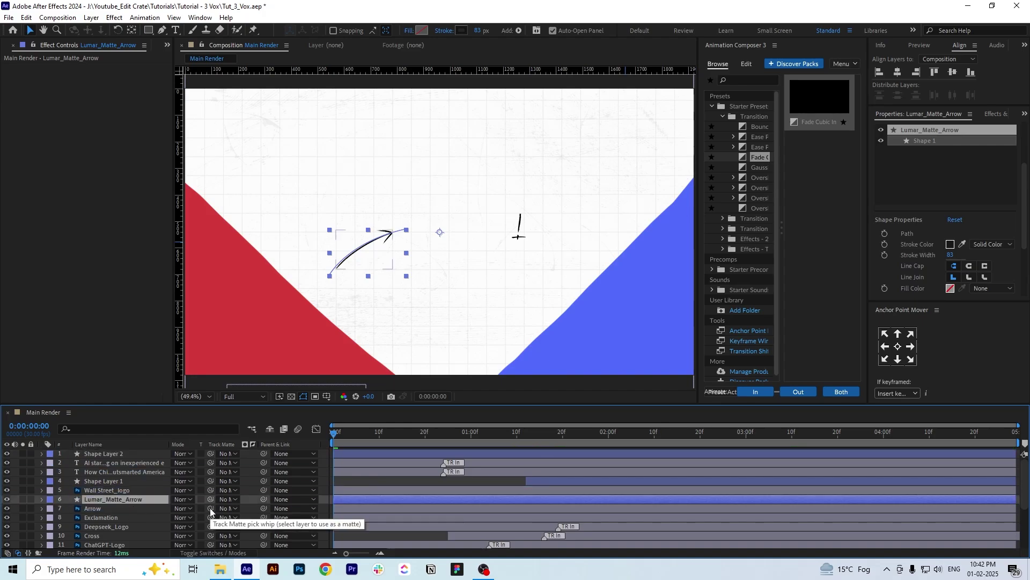
drag(210, 510, 129, 498)
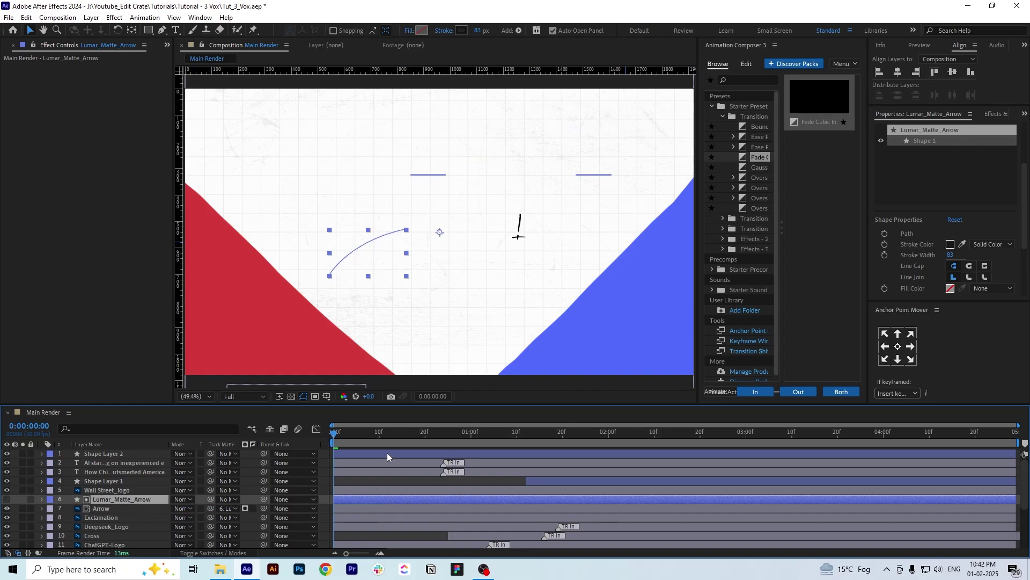
key(space)
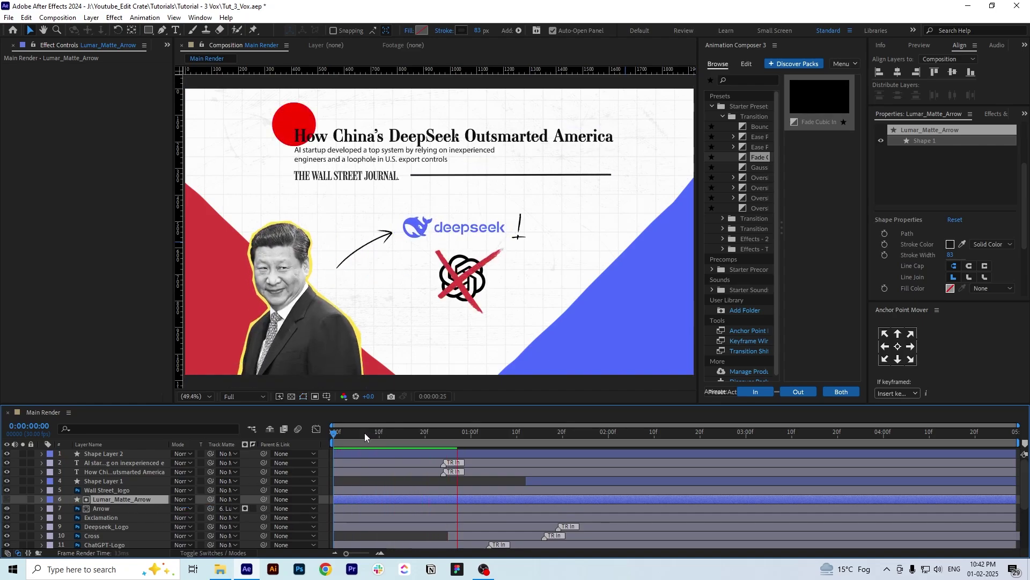
key(space)
key(space)
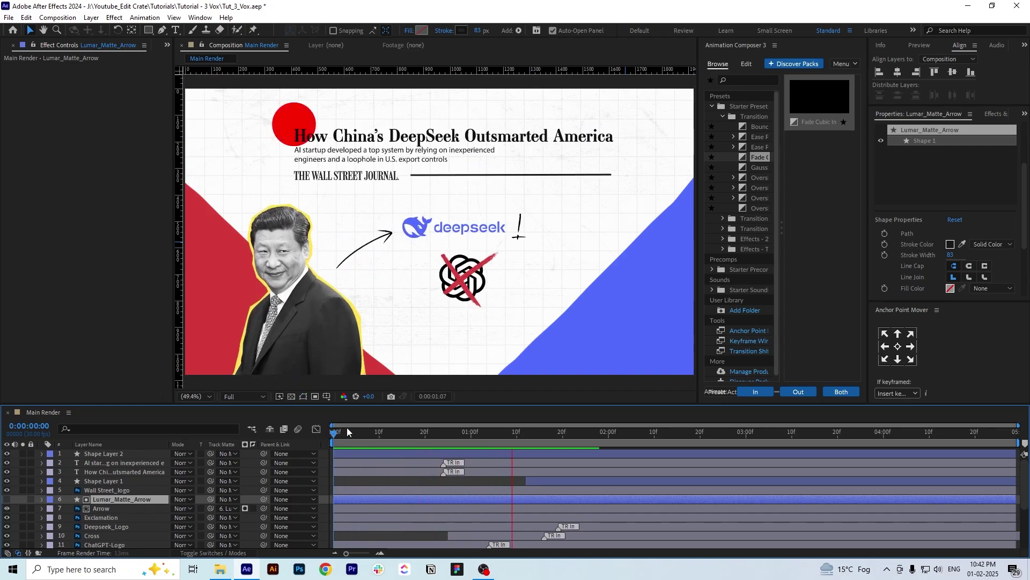
key(space)
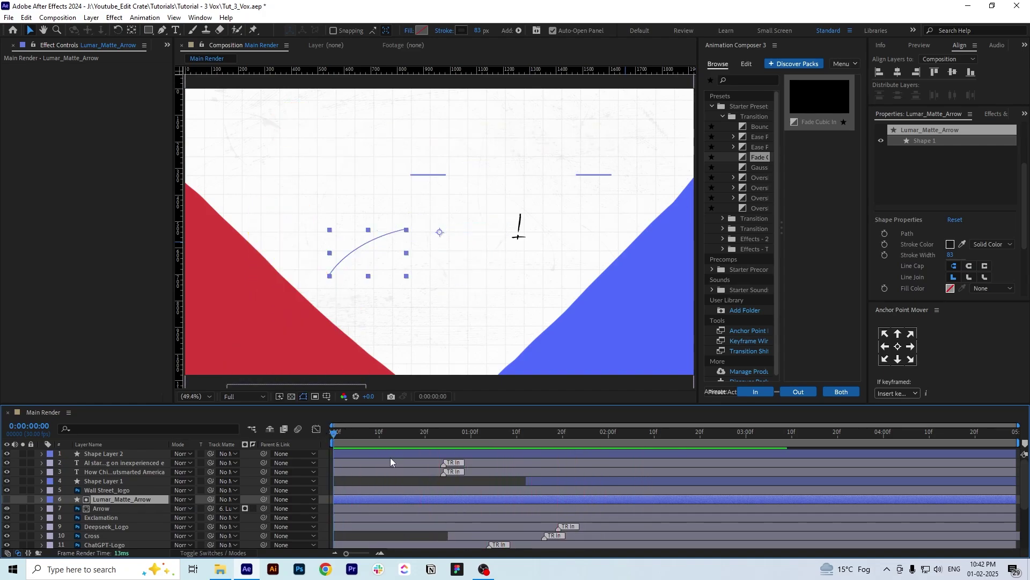
Draw a two-point pen path down the length of the exclamation mark as a new shape layer
key(u)
key(g)
click(348, 509)
click(521, 204)
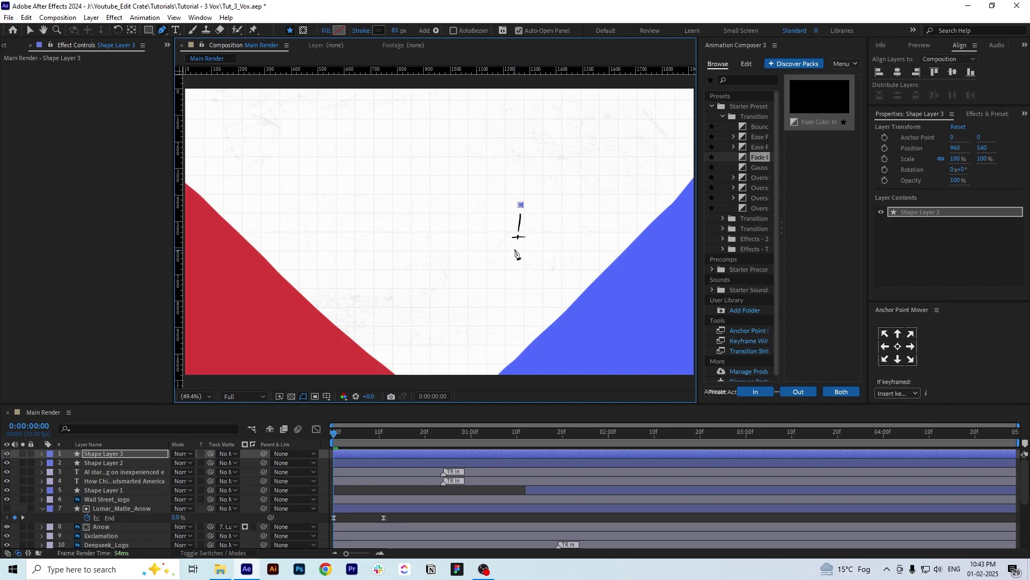
click(517, 248)
Add Trim Paths to the exclamation path and keyframe its End from 0% to 100% starting at 0:00
click(43, 454)
click(252, 462)
click(285, 409)
click(70, 491)
click(87, 508)
drag(334, 509, 393, 509)
drag(177, 508, 108, 508)
click(42, 454)
Rename the new shape layer as Matte_Excalmation, place it directly above Exclamation, and set it as that layer's track matte
click(110, 454)
key(Return)
text(Matte_Excalmation)
key(Return)
drag(111, 453, 124, 504)
drag(210, 509, 101, 499)
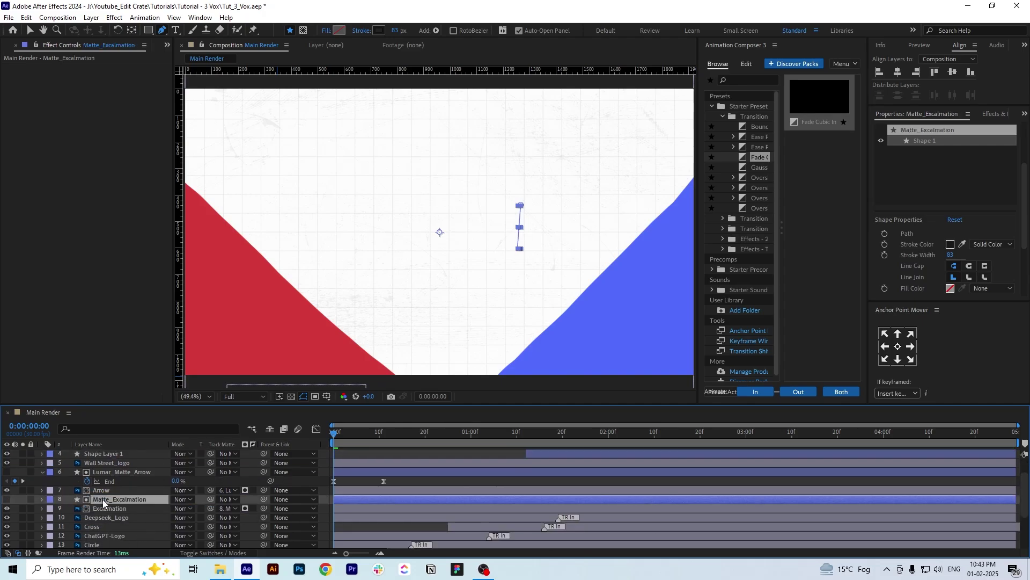
click(43, 472)
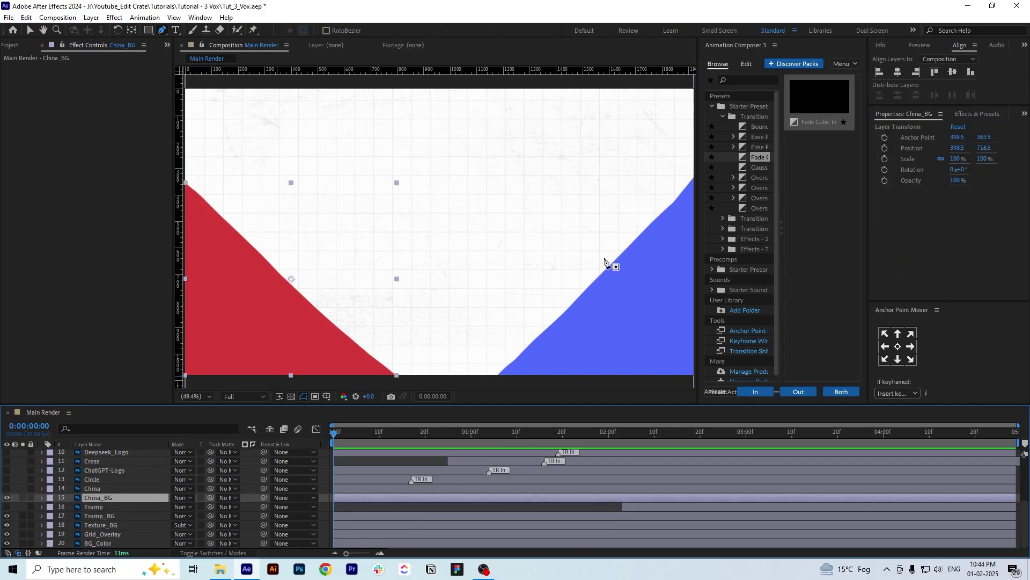
key(v)
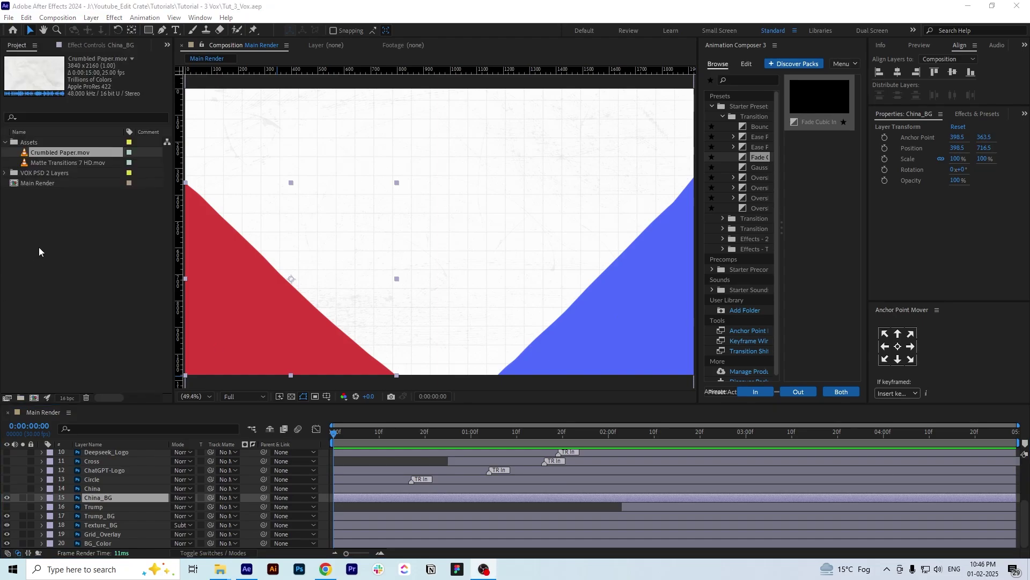
Place Matte Transitions 7 HD.mov directly above Trump_BG in the timeline and scrub through its transition
click(64, 165)
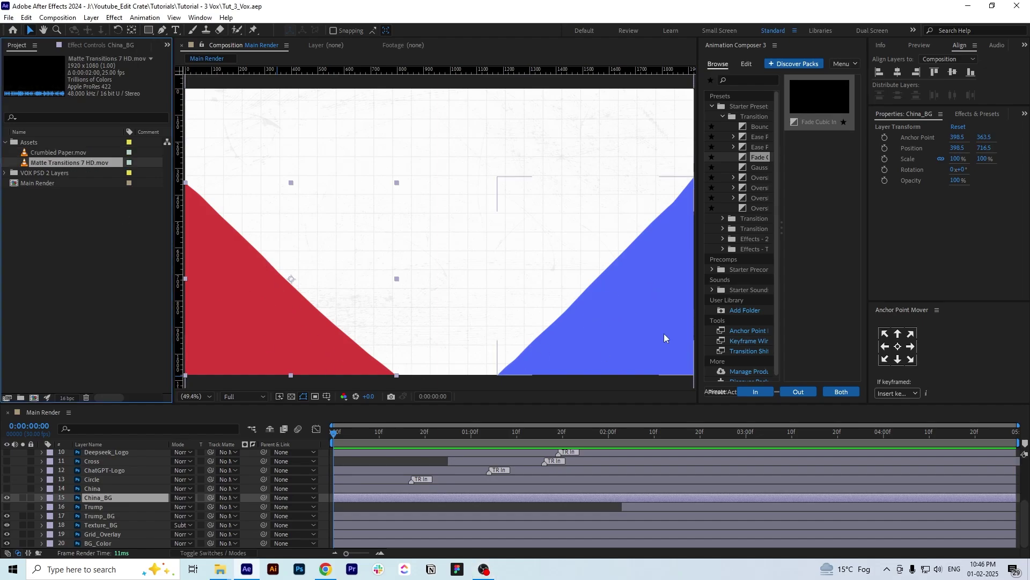
drag(71, 162, 177, 507)
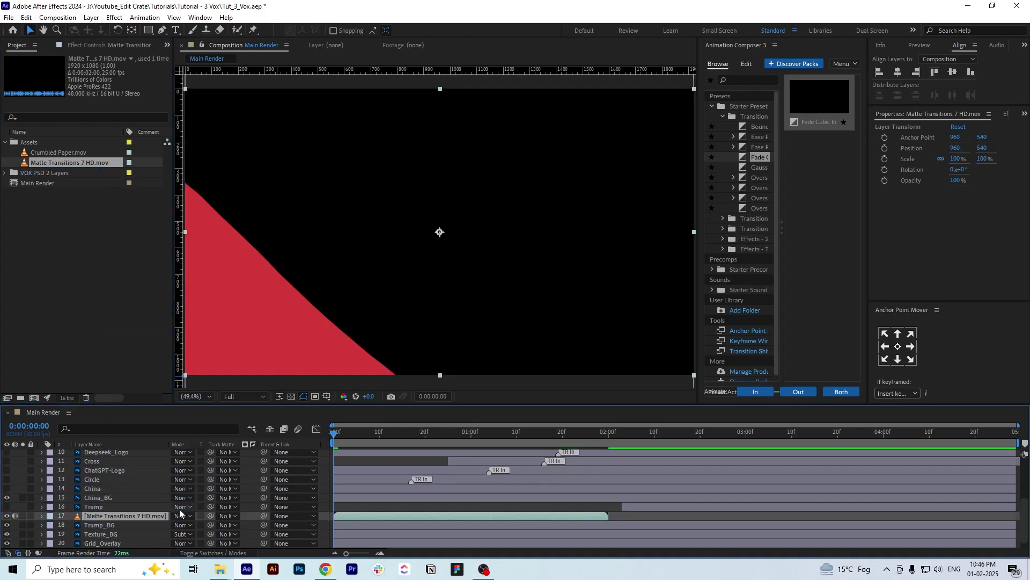
drag(337, 441, 512, 446)
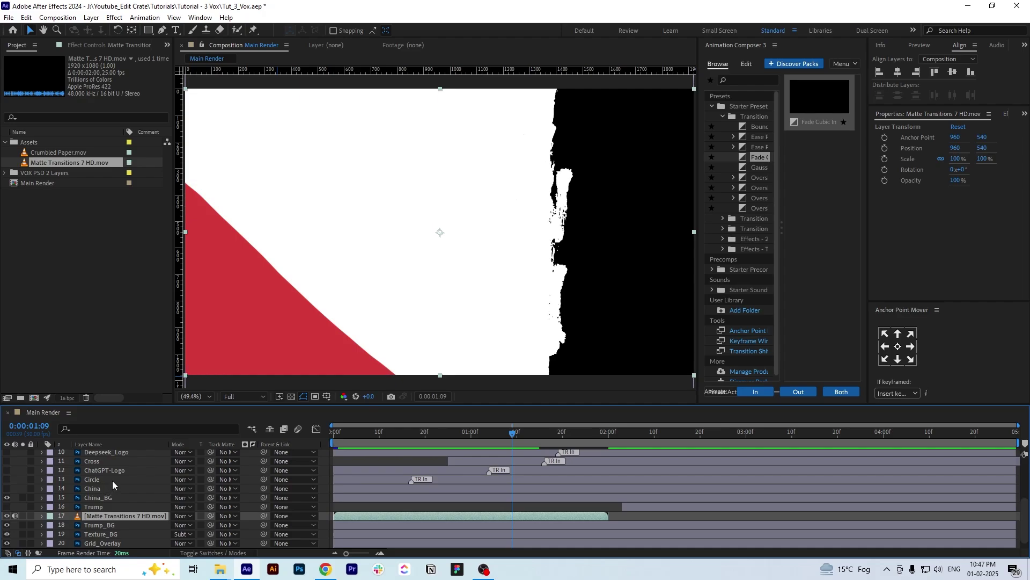
Rotate the matte transition clip to -45°, move it to about 20, 1020 and scale it to 126%
key(r)
drag(189, 526, 165, 526)
drag(418, 320, 169, 445)
drag(345, 517, 360, 516)
key(ctrl+z)
drag(362, 433, 337, 436)
key(s)
drag(186, 524, 201, 524)
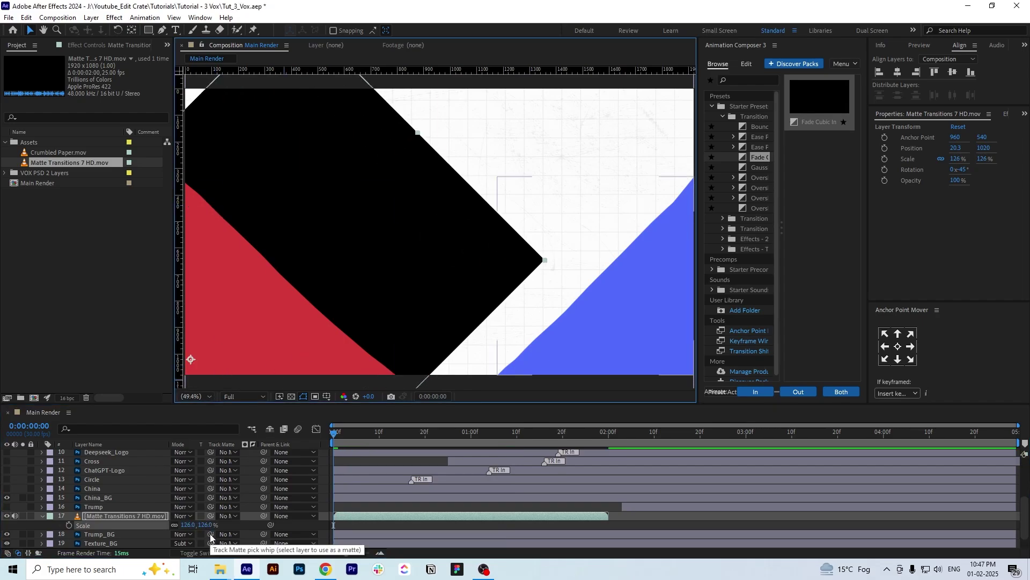
Set the transition clip above China_BG as its luma track matte, preview the reveal, and reposition the clip to about 796, 312
drag(210, 535, 134, 515)
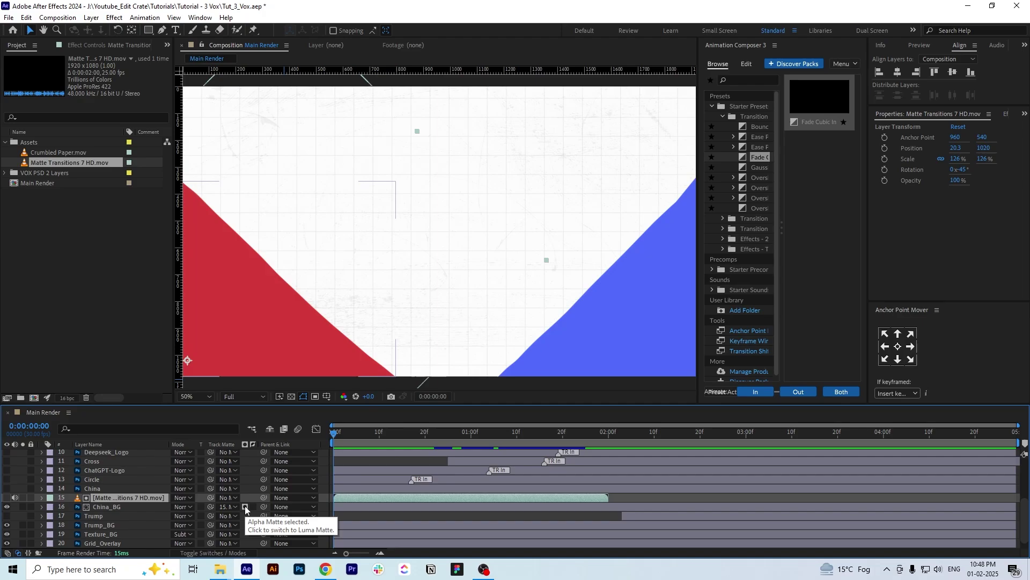
click(244, 506)
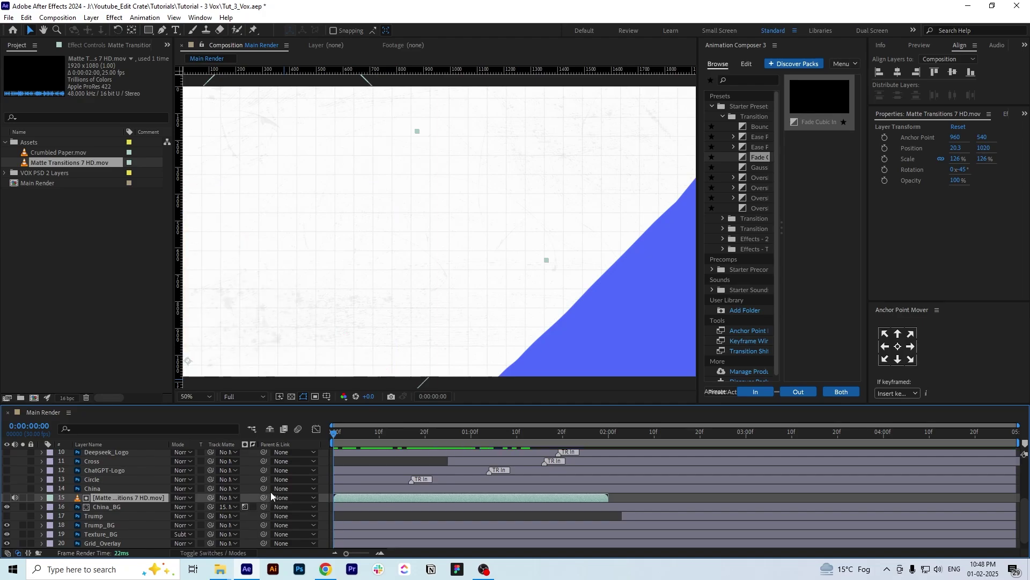
key(space)
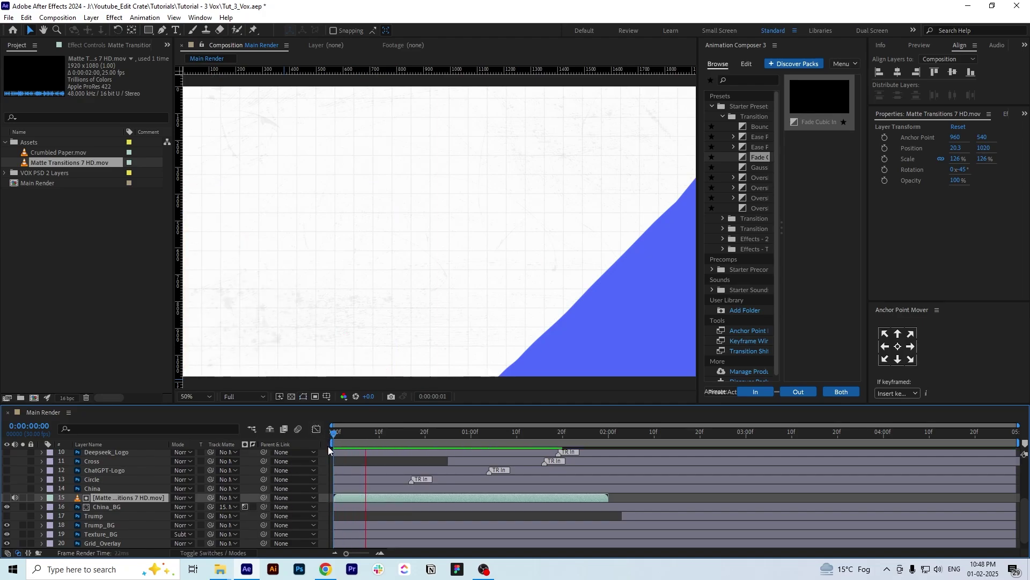
key(space)
key(comma)
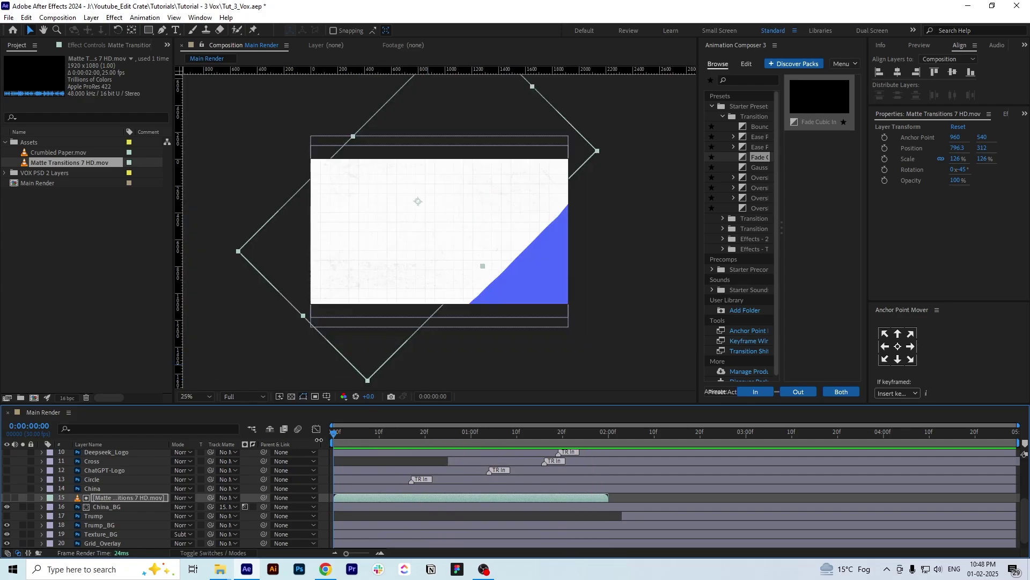
click(547, 260)
Duplicate the transition clip directly above Trump_BG, rotate the copy to -134° and move it to about 1092, 224
click(114, 496)
key(ctrl+d)
drag(114, 496, 120, 531)
key(r)
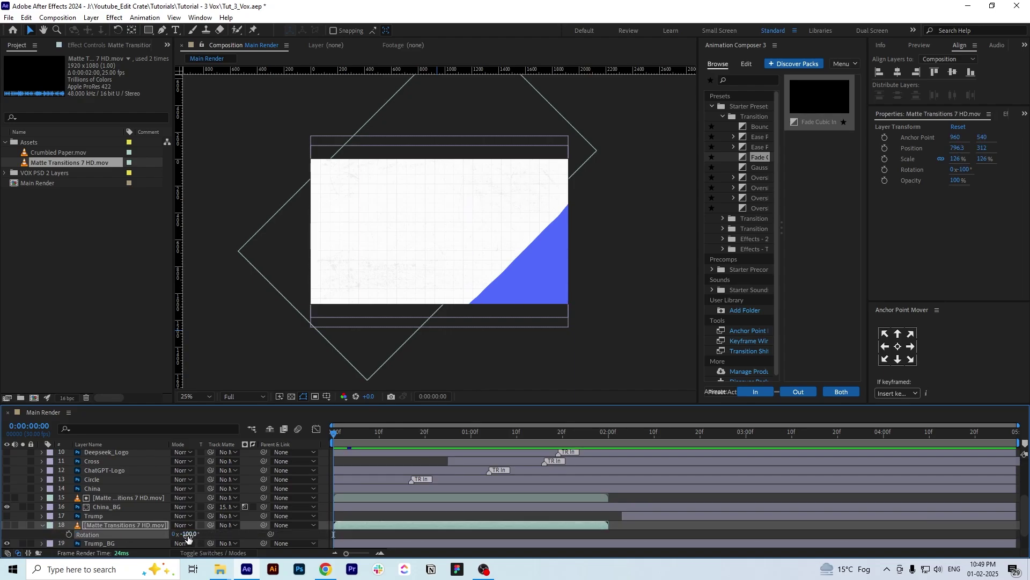
key(space)
key(r)
drag(563, 282, 553, 256)
click(336, 435)
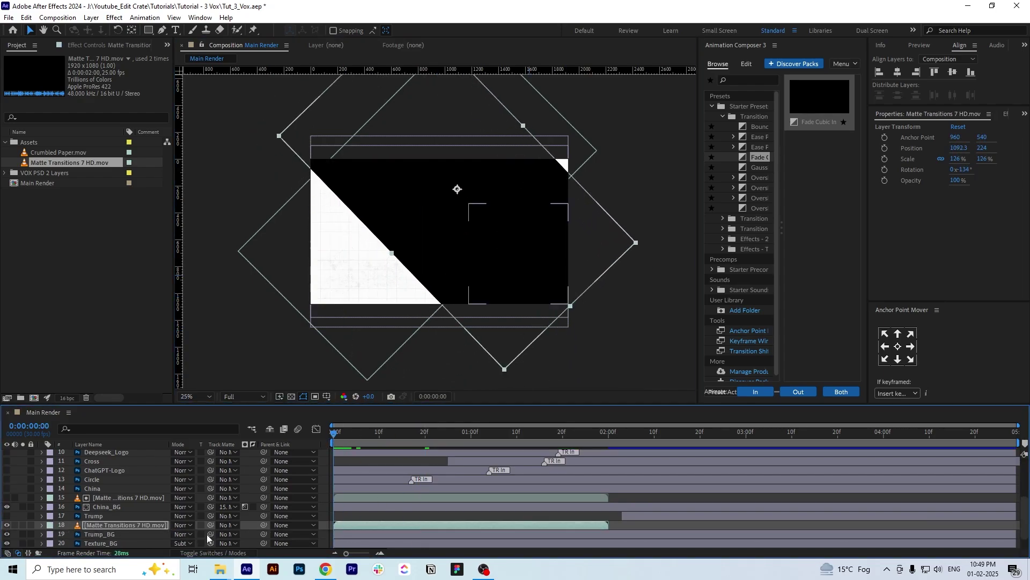
Set the duplicated clip as Trump_BG's luma track matte, save the project, and preview both background reveals
drag(211, 534, 145, 525)
click(244, 534)
drag(337, 443, 471, 447)
scroll(316, 450, down, 1)
key(ctrl+s)
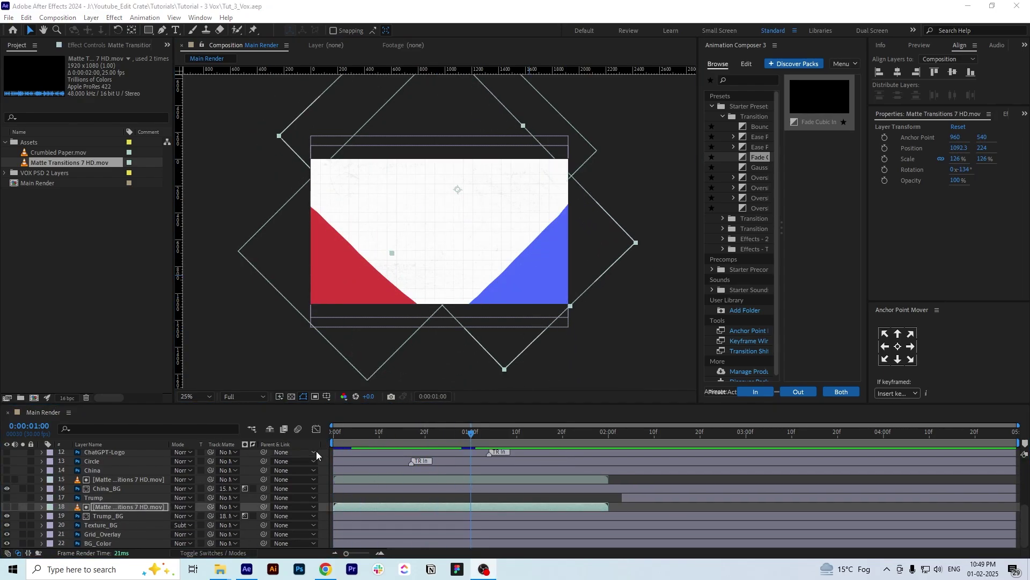
click(204, 396)
click(222, 217)
key(Home)
key(space)
key(space)
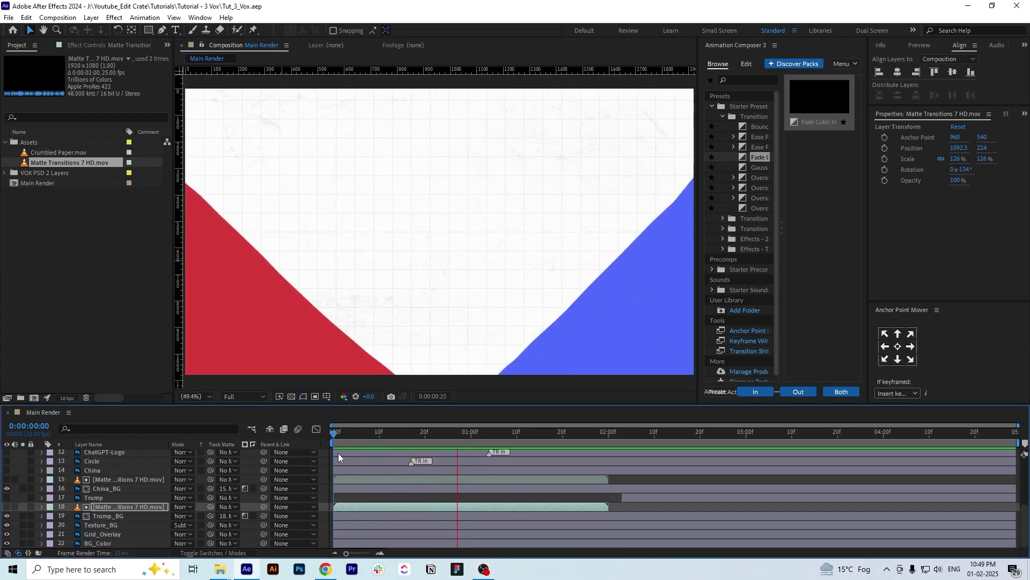
Add Crumbled Paper.mov directly above BG_Color and preview the composition
click(112, 527)
drag(60, 153, 112, 540)
key(space)
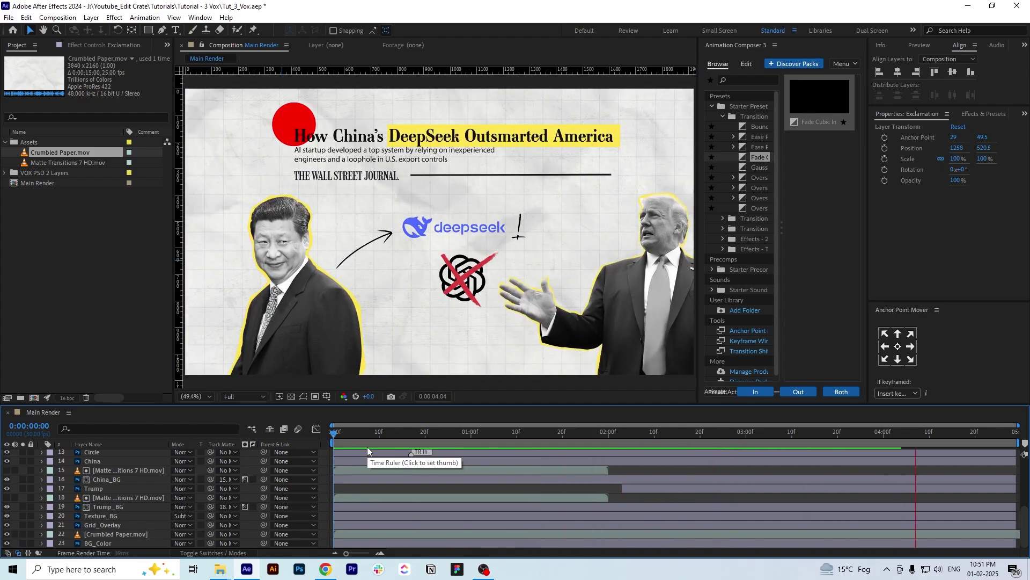
Enable Time Remapping on China_BG's matte clip and extend the clip to the end of the composition
drag(612, 436, 568, 440)
click(586, 346)
click(378, 366)
click(688, 366)
click(584, 497)
click(590, 470)
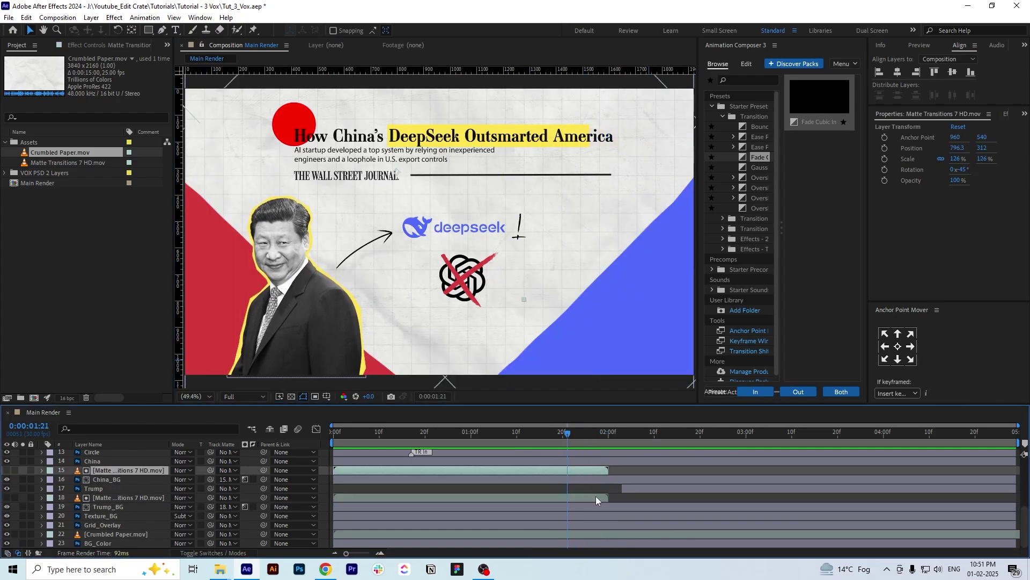
right_click(596, 471)
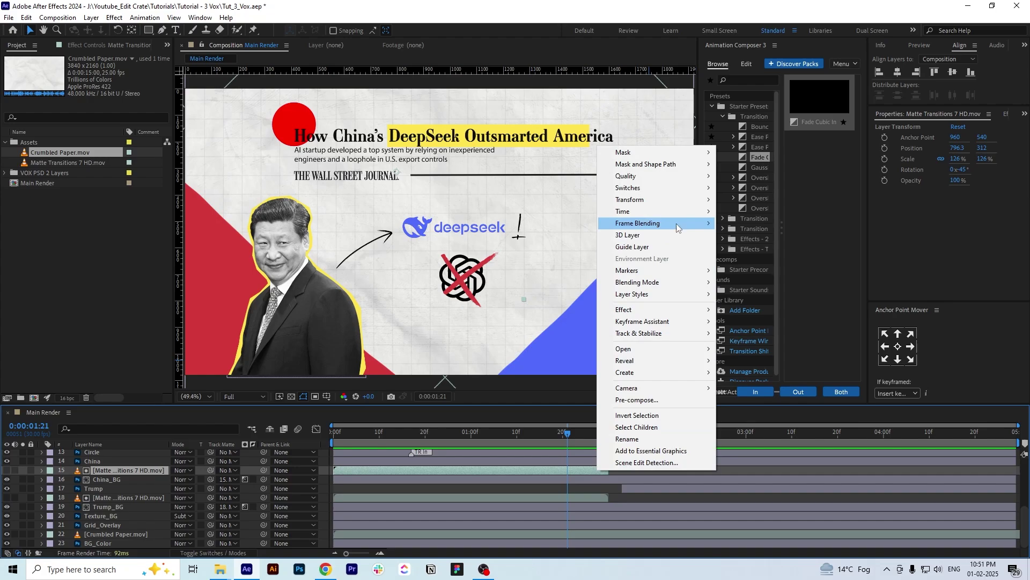
mouse_move(674, 235)
click(767, 209)
drag(608, 470, 1016, 470)
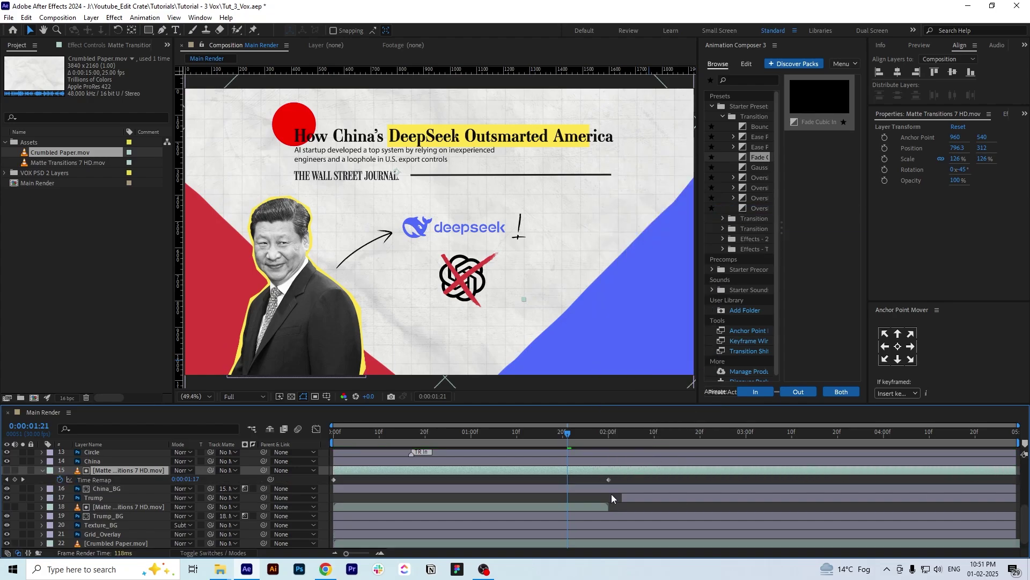
Enable Time Remapping on Trump_BG's matte clip, extend it to the composition's end, and preview
right_click(586, 505)
mouse_move(671, 242)
click(762, 246)
drag(608, 507, 995, 506)
key(space)
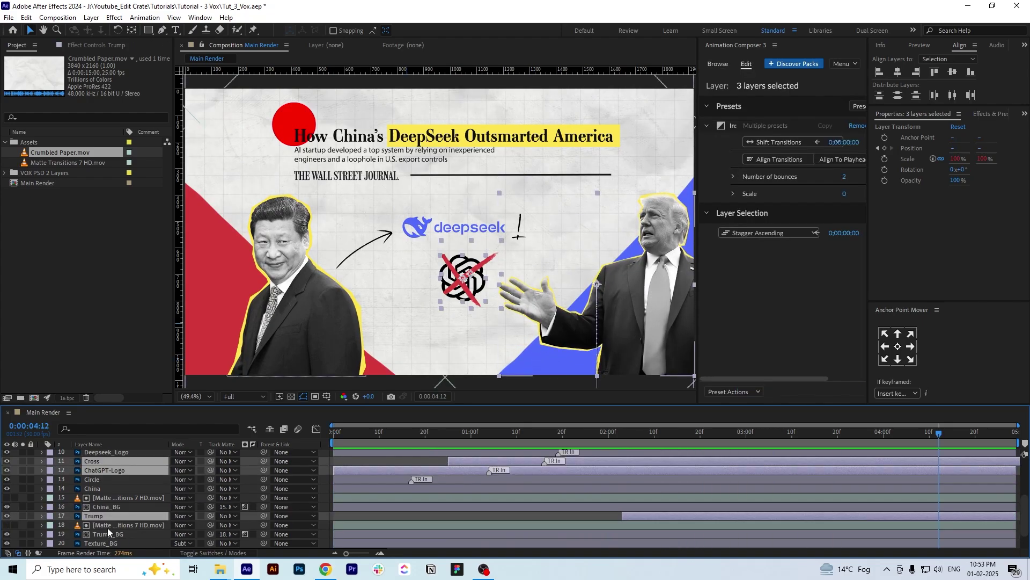
Move the ChatGPT-Logo, Cross and Trump layers to start at about 1:27, 2:22 and 2:23, and preview the timing
drag(436, 472, 679, 471)
drag(579, 434, 784, 446)
click(827, 516)
drag(896, 516, 727, 516)
click(595, 433)
key(space)
key(space)
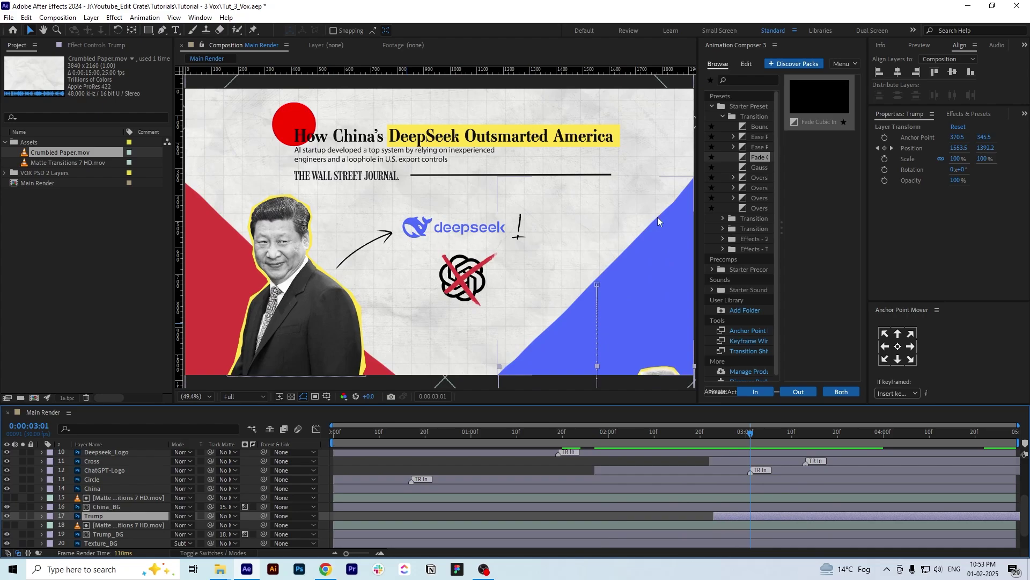
Move Trump_BG and its matte clip together to start at about 2:19, and preview the entrance
click(124, 526)
shift+click(124, 534)
drag(370, 528, 731, 521)
drag(750, 434, 579, 452)
key(space)
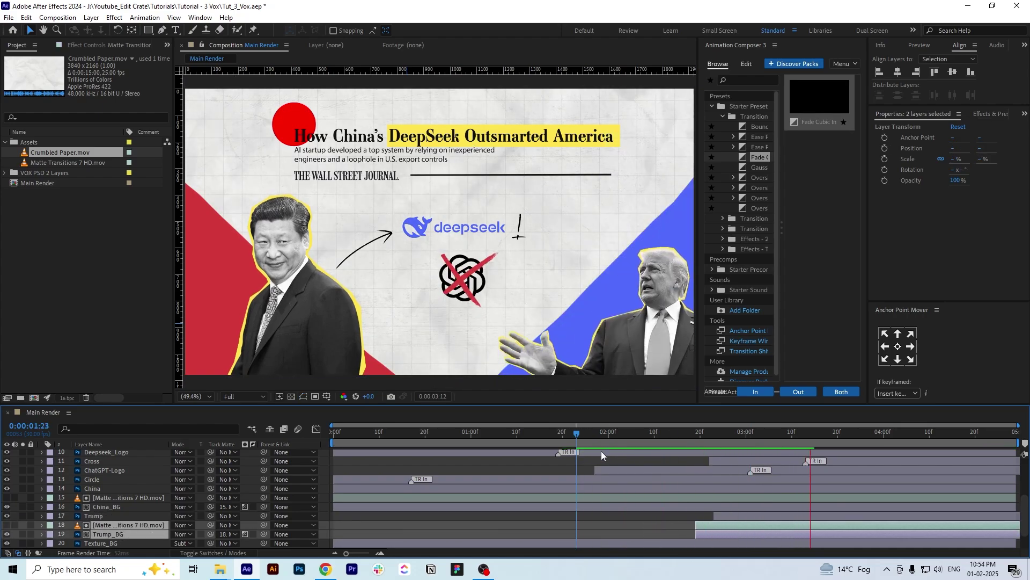
Shift China_BG and its matte clip together about 14 frames later in the timeline
click(469, 446)
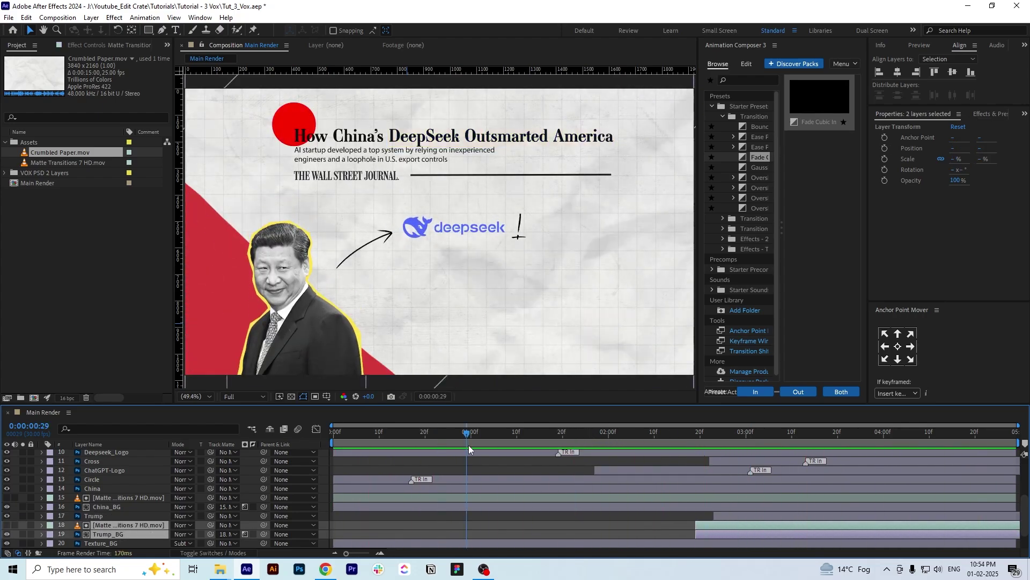
click(112, 498)
shift+click(114, 504)
drag(352, 500, 416, 501)
Add the China, Deepseek_Logo, Arrow, Exclamation and matte layers to the selection, shift them all about one second later, and preview
shift+click(99, 488)
ctrl+click(109, 453)
scroll(112, 457, up, 1)
ctrl+click(119, 469)
scroll(119, 465, up, 1)
shift+click(119, 469)
scroll(124, 470, down, 1)
drag(353, 482, 484, 482)
scroll(484, 481, up, 2)
drag(465, 444, 318, 444)
key(space)
click(471, 445)
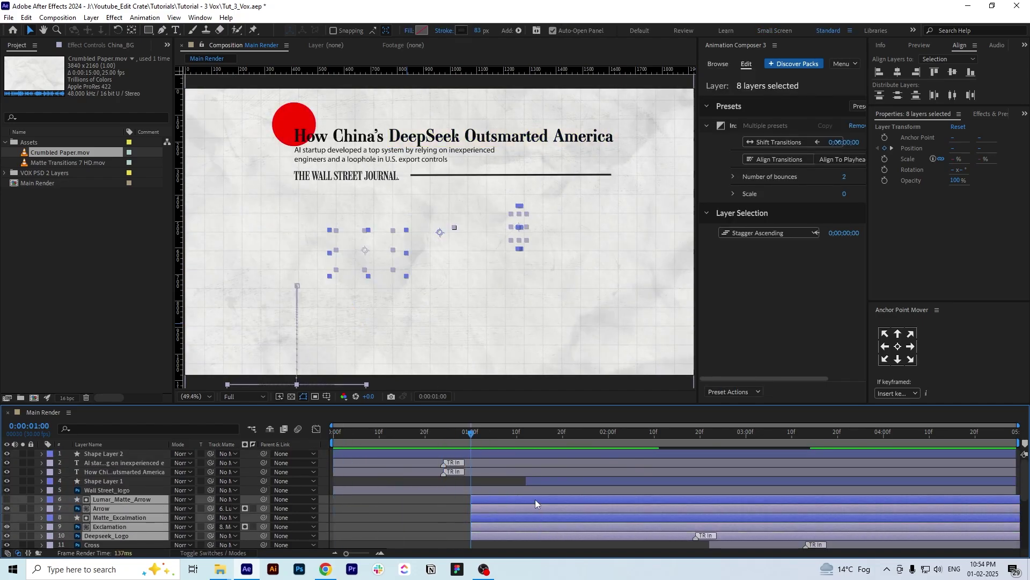
Shift every layer from Lumar_Matte_Arrow down to Trump_BG about 13 frames later, and preview the whole animation
click(532, 499)
key(ctrl+a)
scroll(520, 494, down, 5)
key(space)
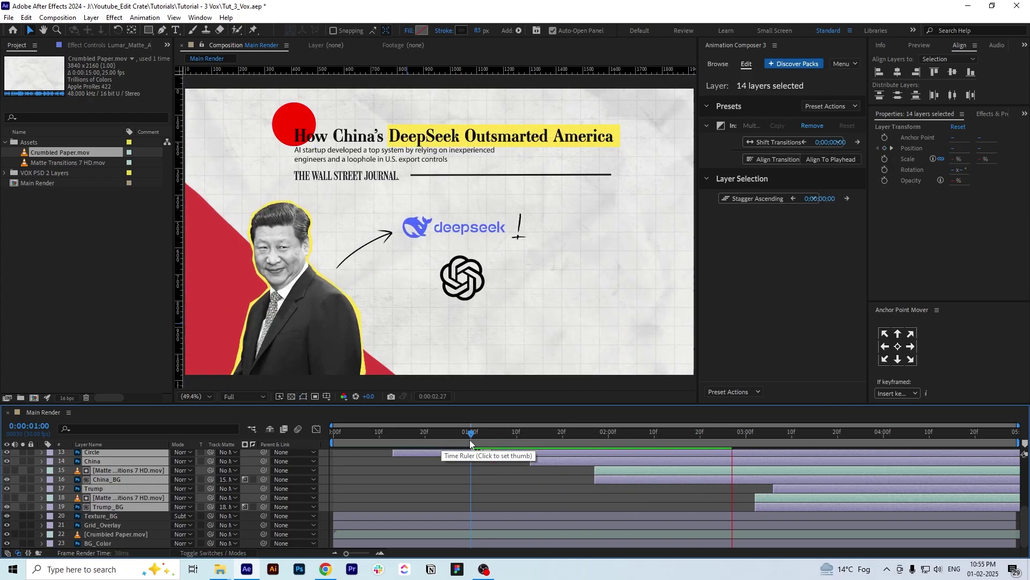
drag(472, 434, 325, 440)
key(space)
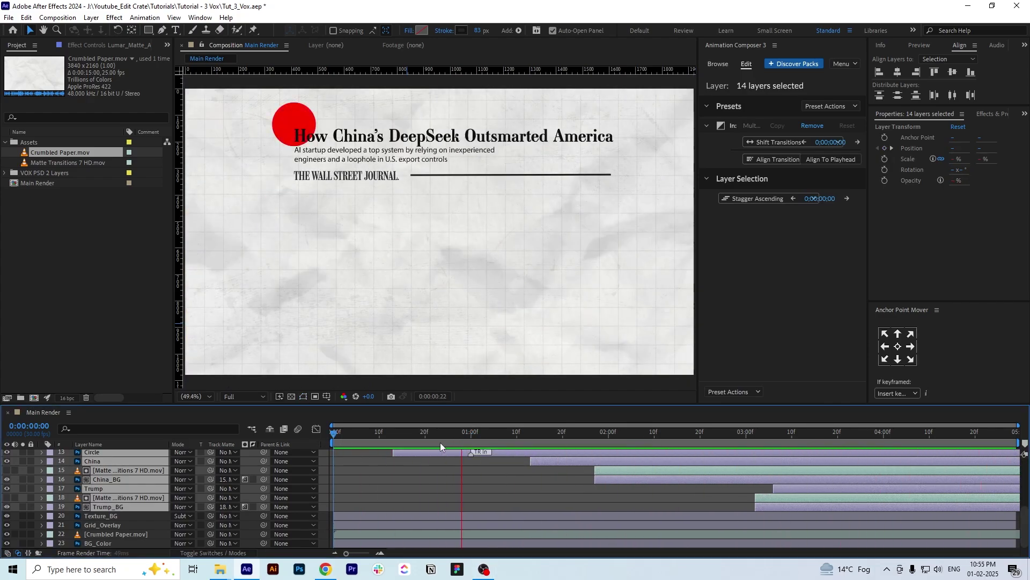
drag(440, 442, 903, 444)
Create a new composition named Final with the HD 1920x1080 25 fps preset
click(35, 398)
text(R)
key(BackSpace)
text(Final)
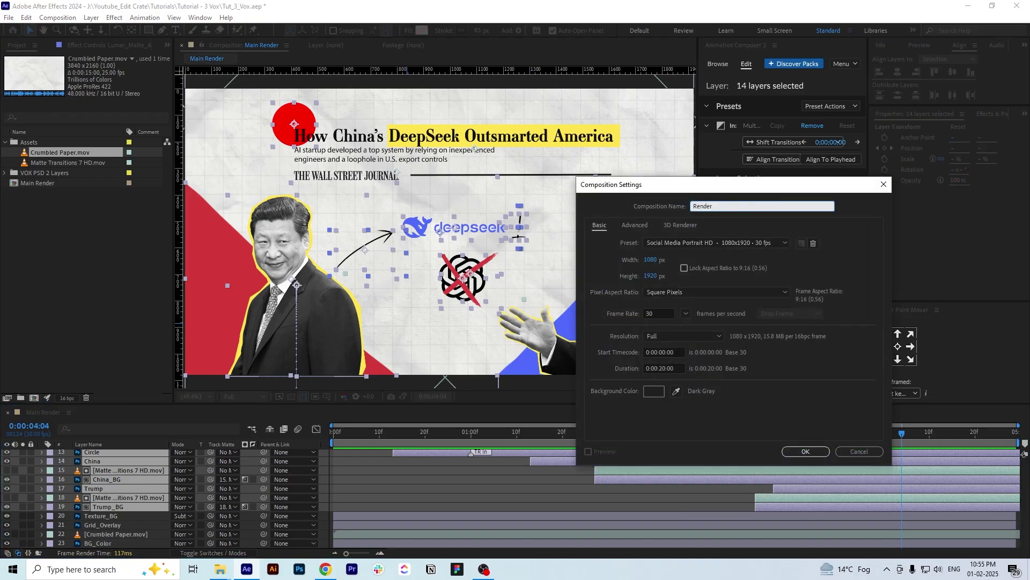
click(742, 243)
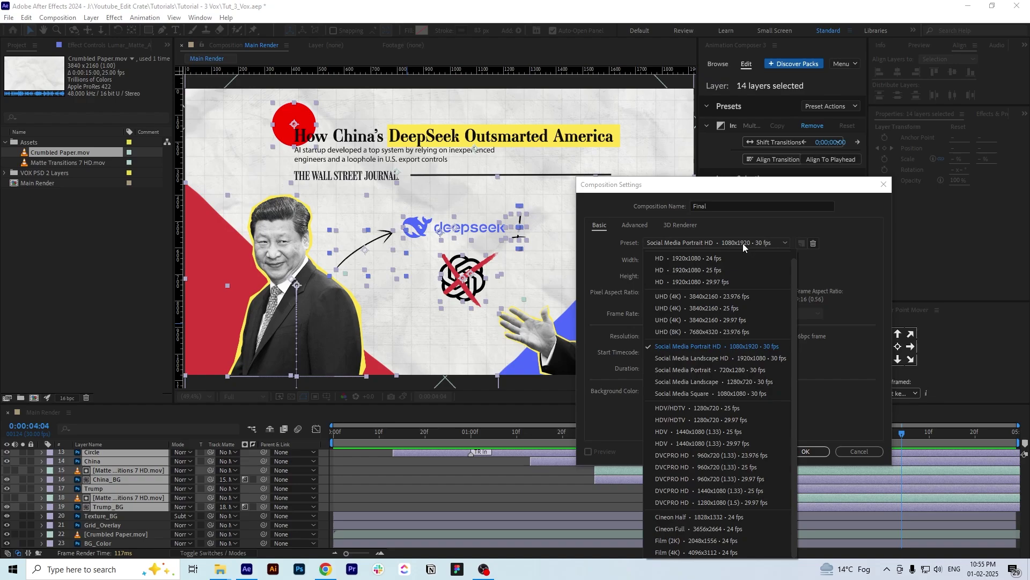
click(724, 271)
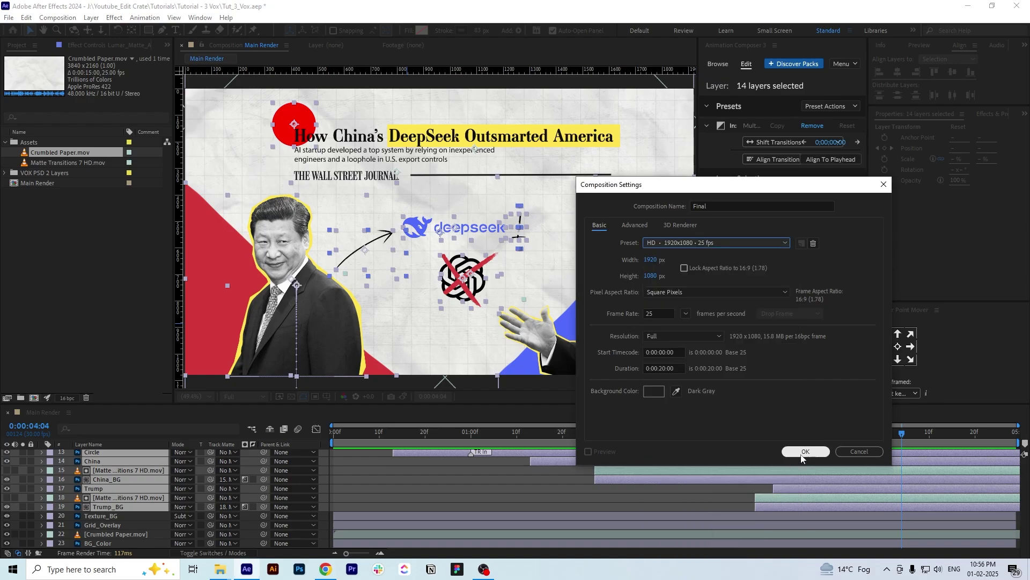
key(Return)
Place Main Render in the Final composition and add an adjustment layer above it
drag(40, 193, 137, 472)
right_click(205, 364)
mouse_move(271, 370)
click(378, 455)
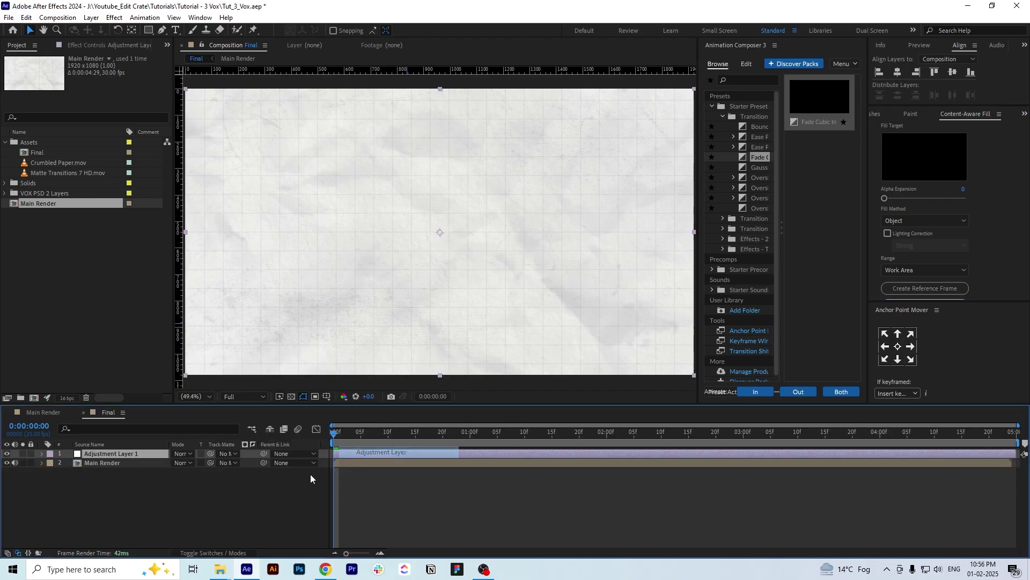
Apply Posterize Time to the adjustment layer, set its frame rate to 14, and preview the result
key(ctrl+space)
text(post)
key(Return)
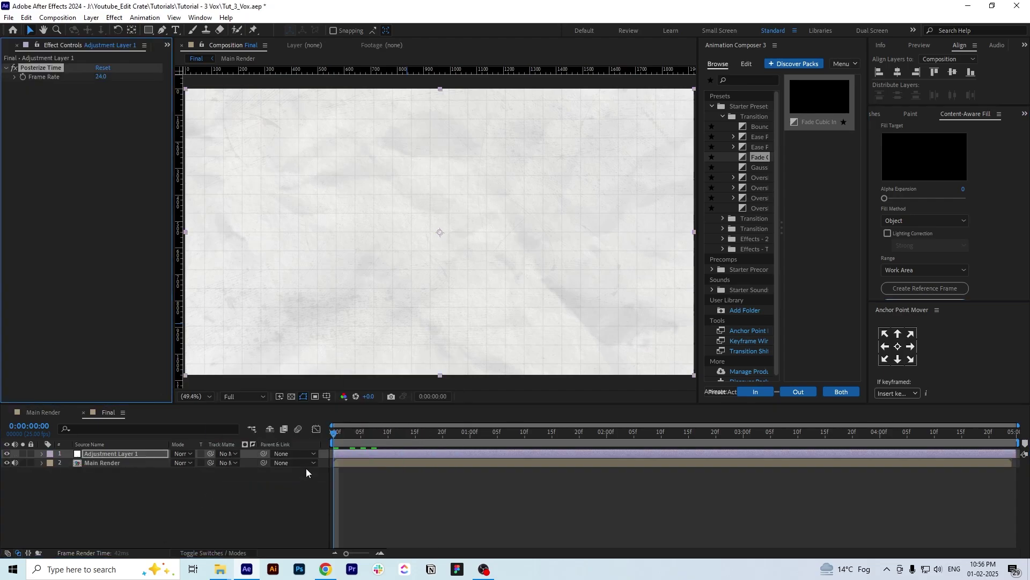
click(99, 79)
text(14)
key(Return)
click(5, 469)
key(space)
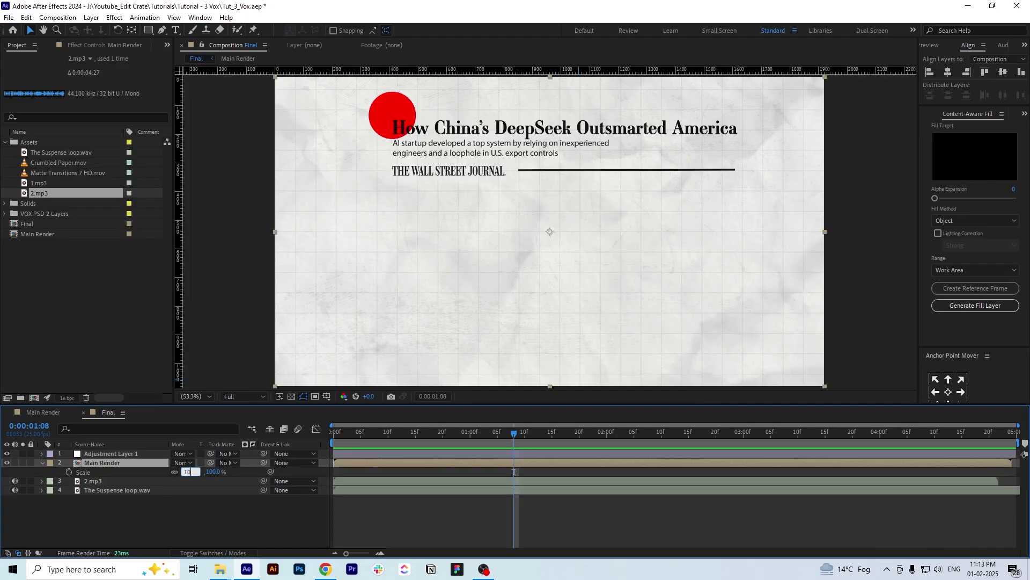
Scale Main Render to 105%, add the expression wiggle(2,10) to its Position, and preview the motion
text(5)
key(Return)
key(p)
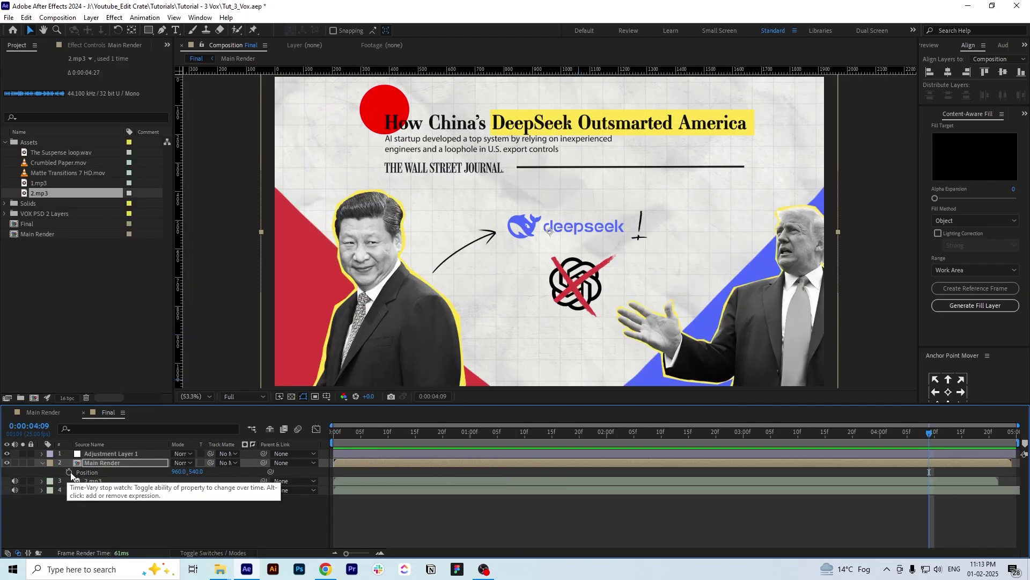
alt+click(69, 471)
text(wiggl)
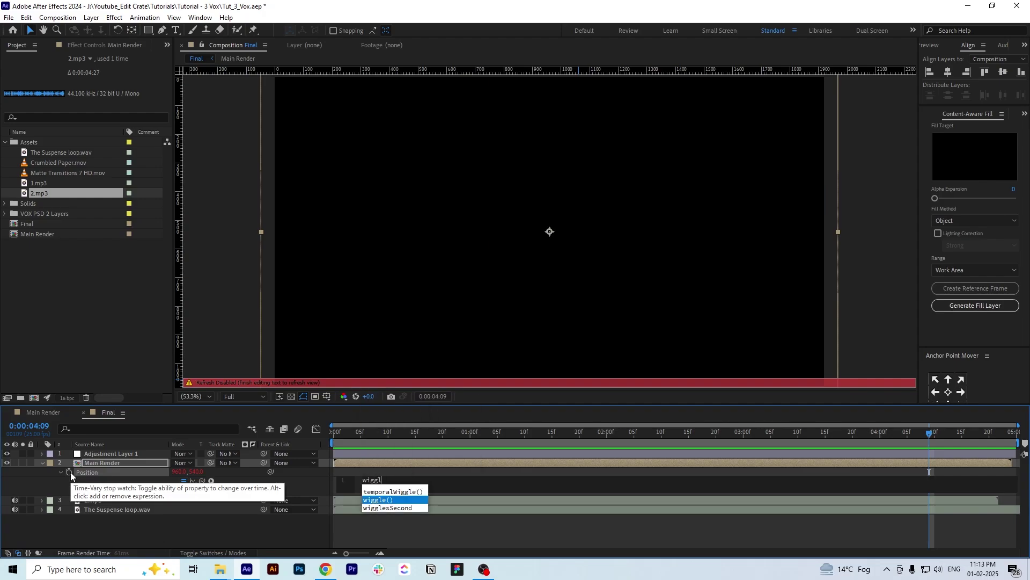
key(Return)
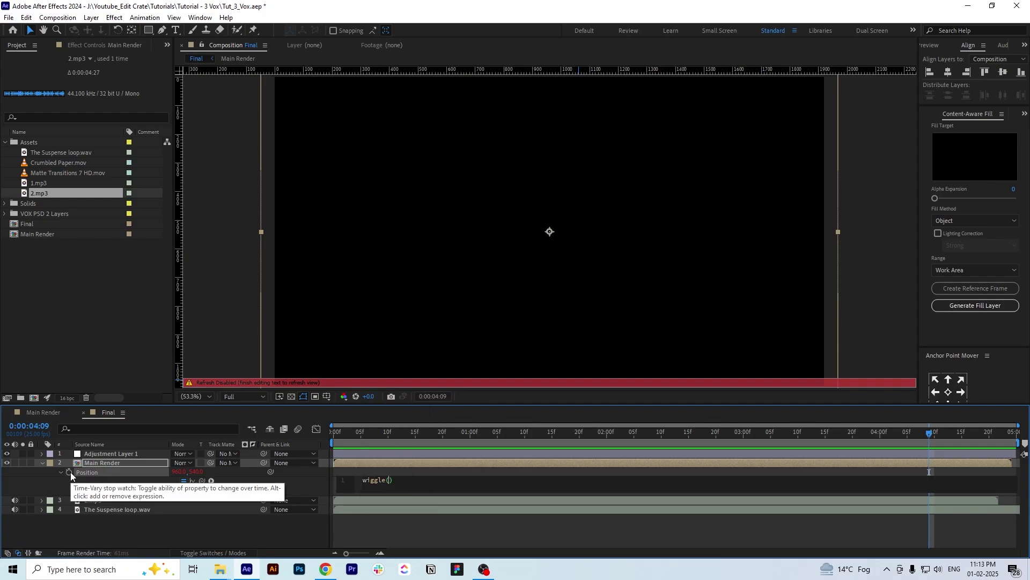
text(2,10)
key(KP_Enter)
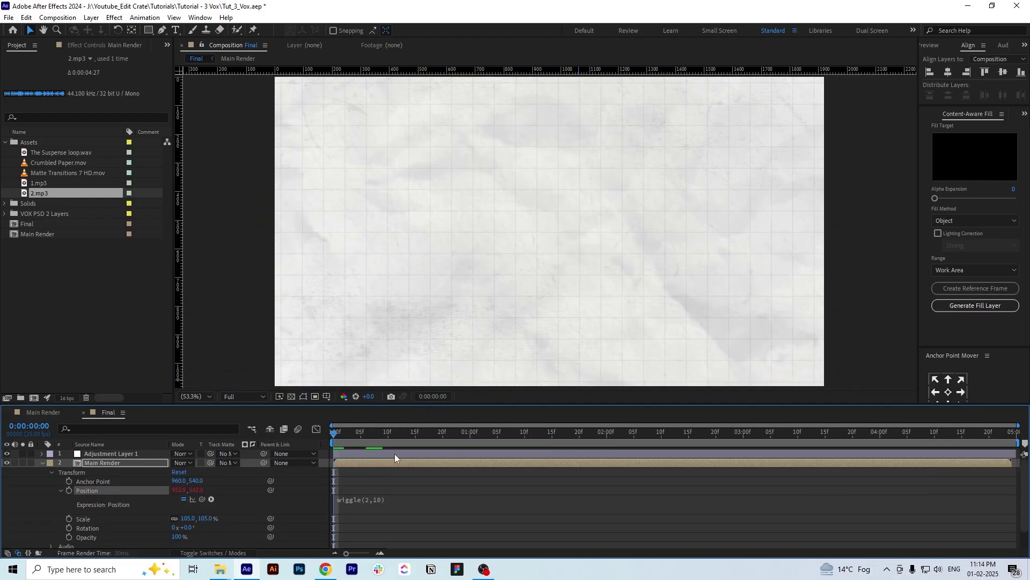
key(space)
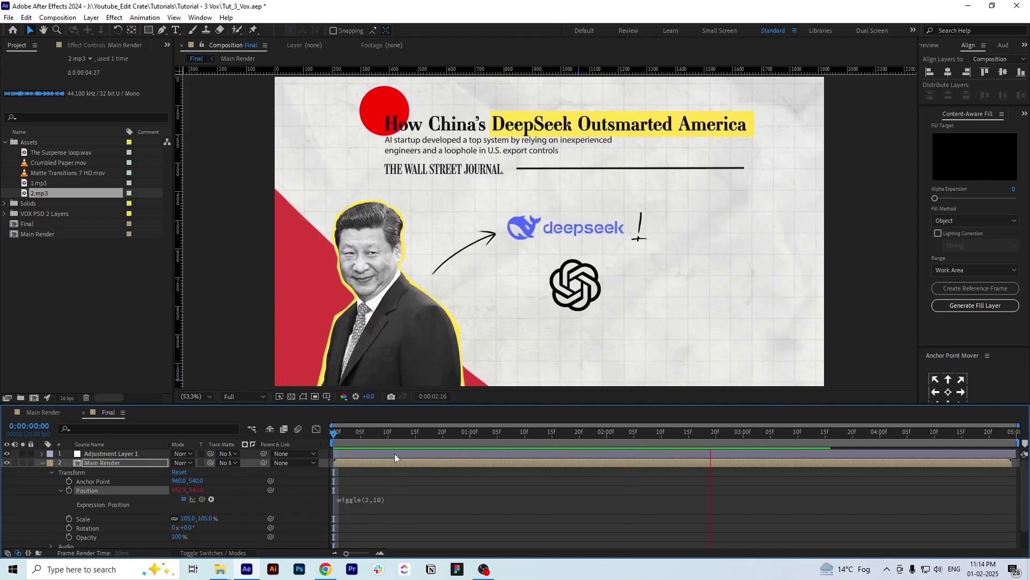
Shift Adjustment Layer 1 about 6 frames later in the Final composition
click(436, 453)
drag(435, 453, 464, 454)
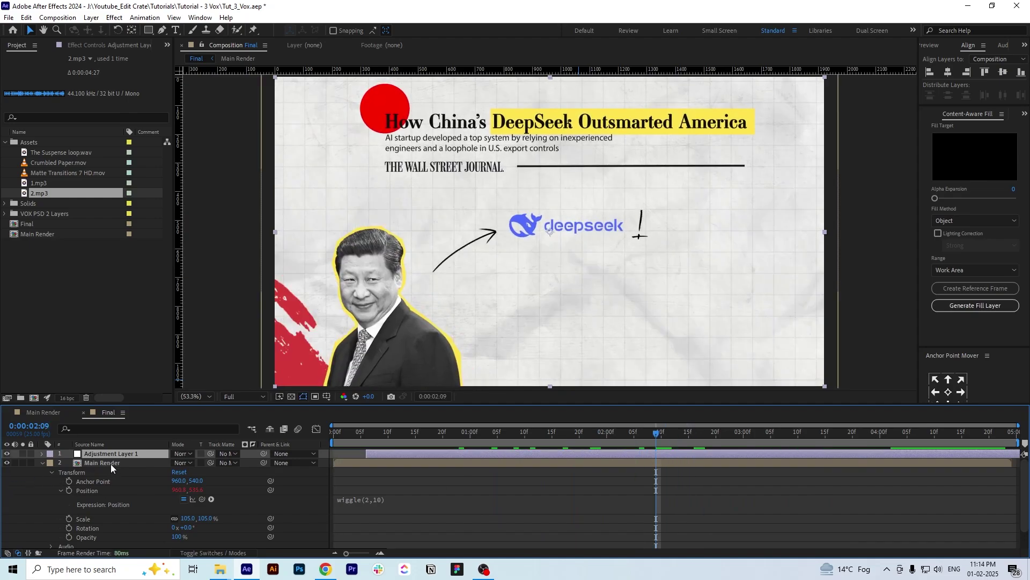
Set Main Render's scale to 101%
click(111, 462)
key(s)
click(188, 472)
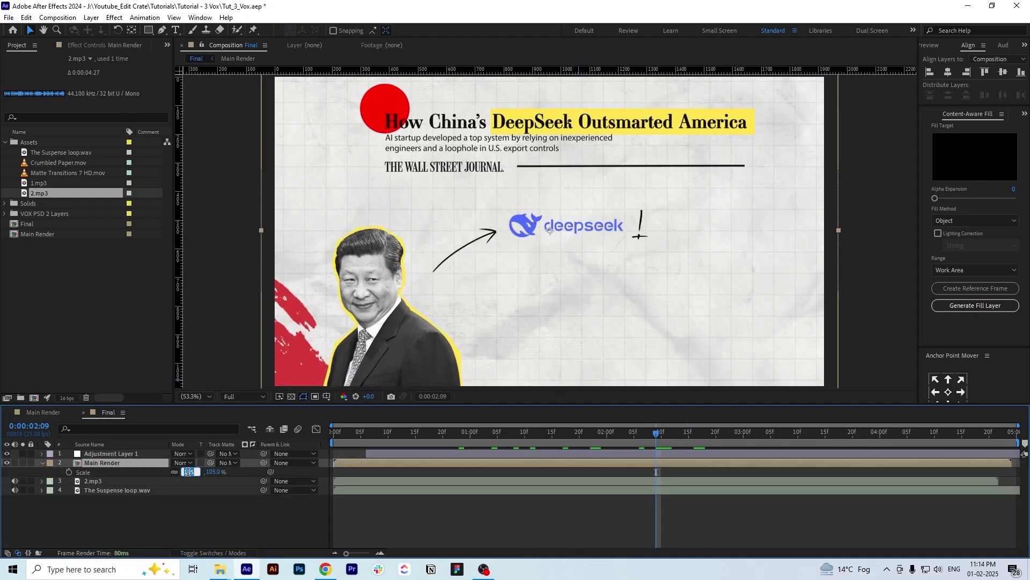
text(101)
key(Return)
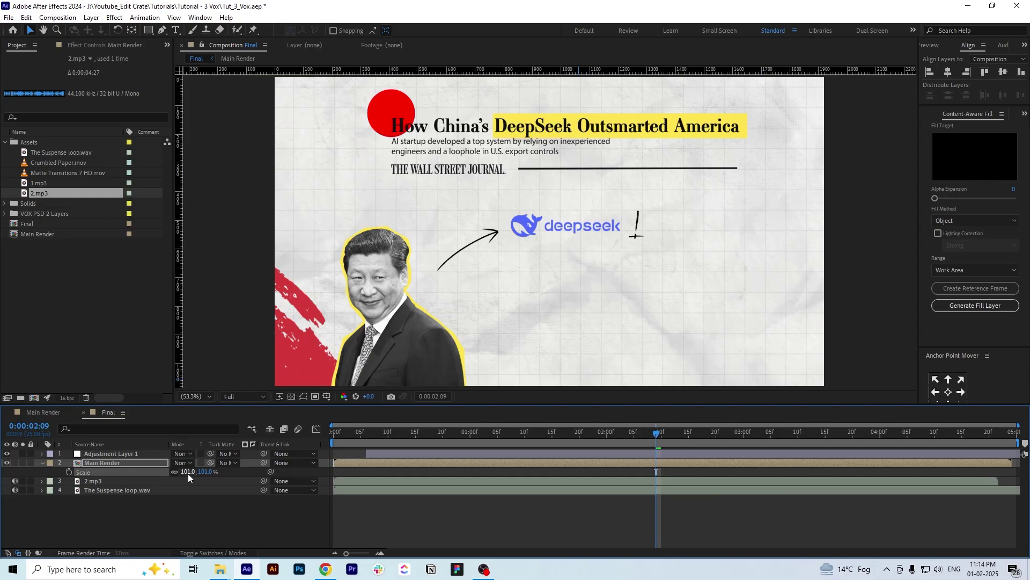